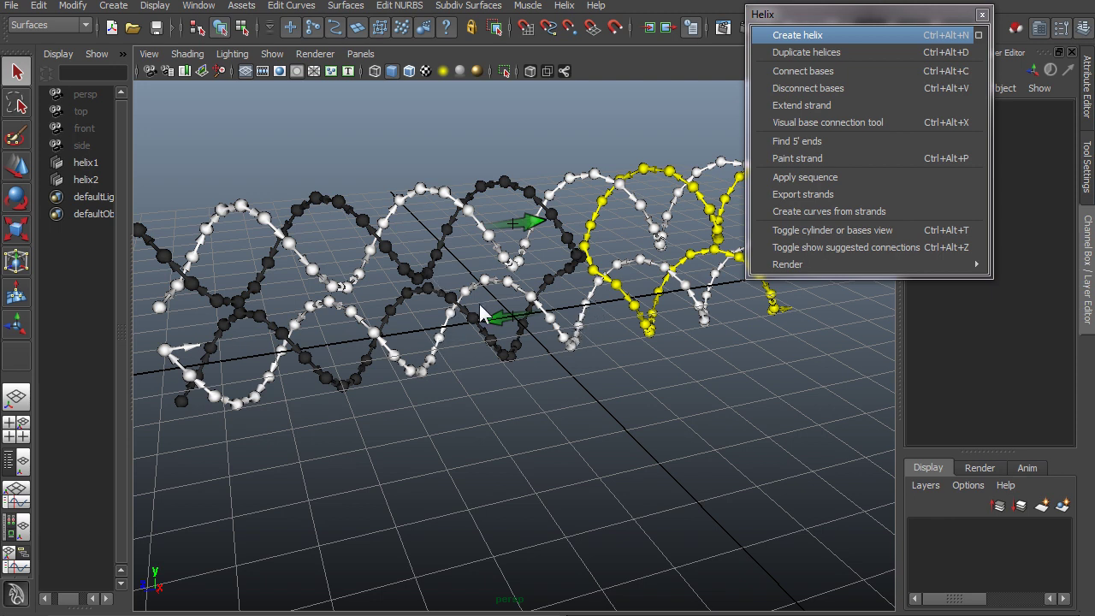
Select individual white bases along the descending part of the lower helix near its direction arrow to examine the highlighted strand
scroll(571, 370, "up", 10)
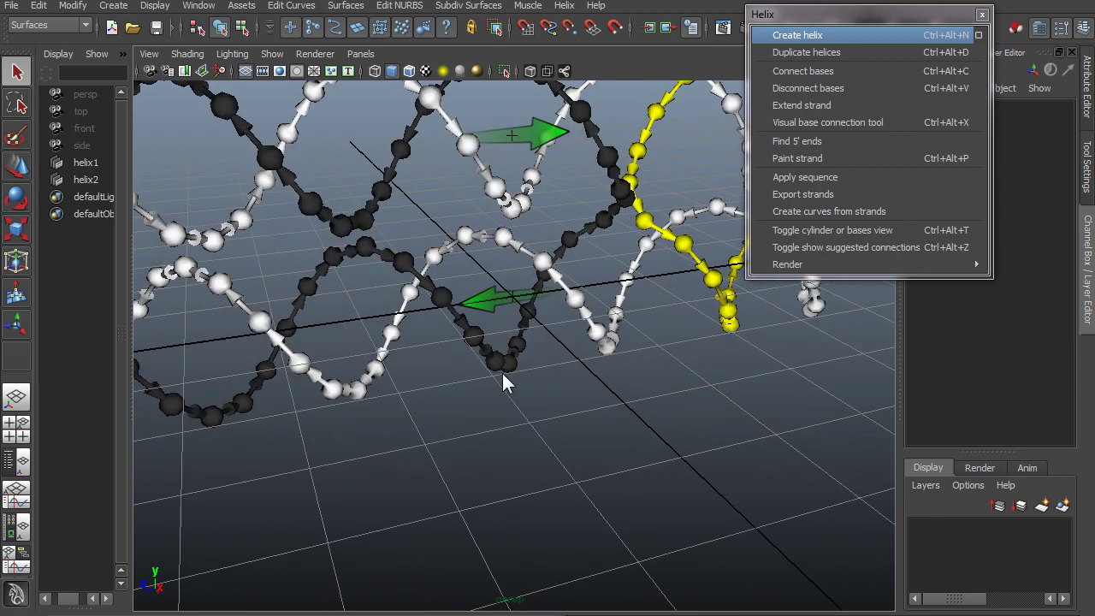
right_click_drag(576, 362, 557, 509, "alt")
left_click_drag(557, 501, 514, 396, "alt")
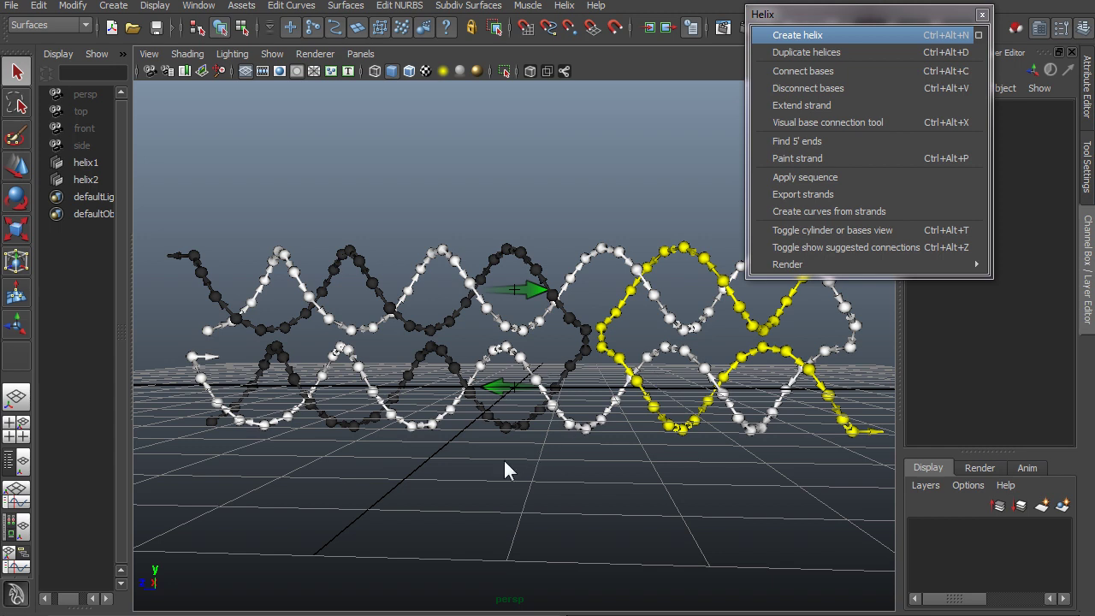
scroll(571, 451, "up", 3)
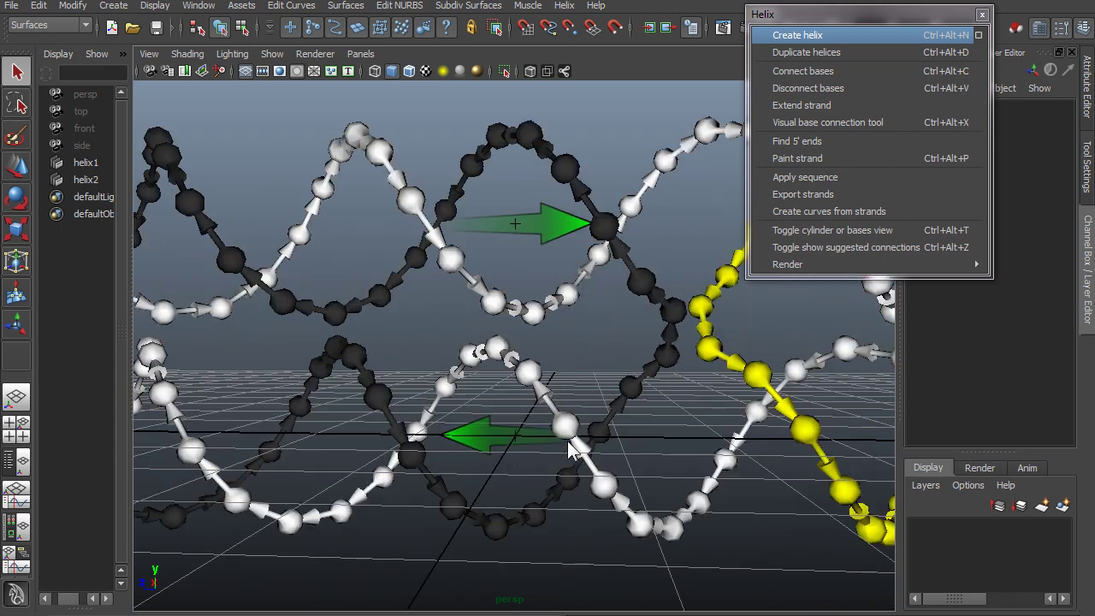
scroll(574, 470, "up", 4)
left_click(539, 387)
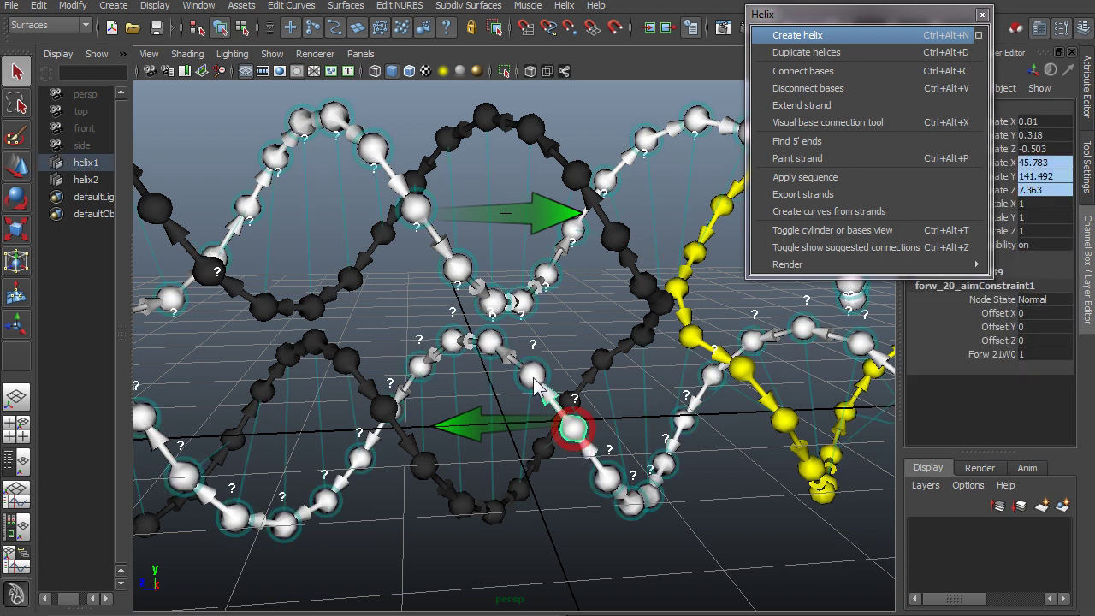
left_click(609, 482)
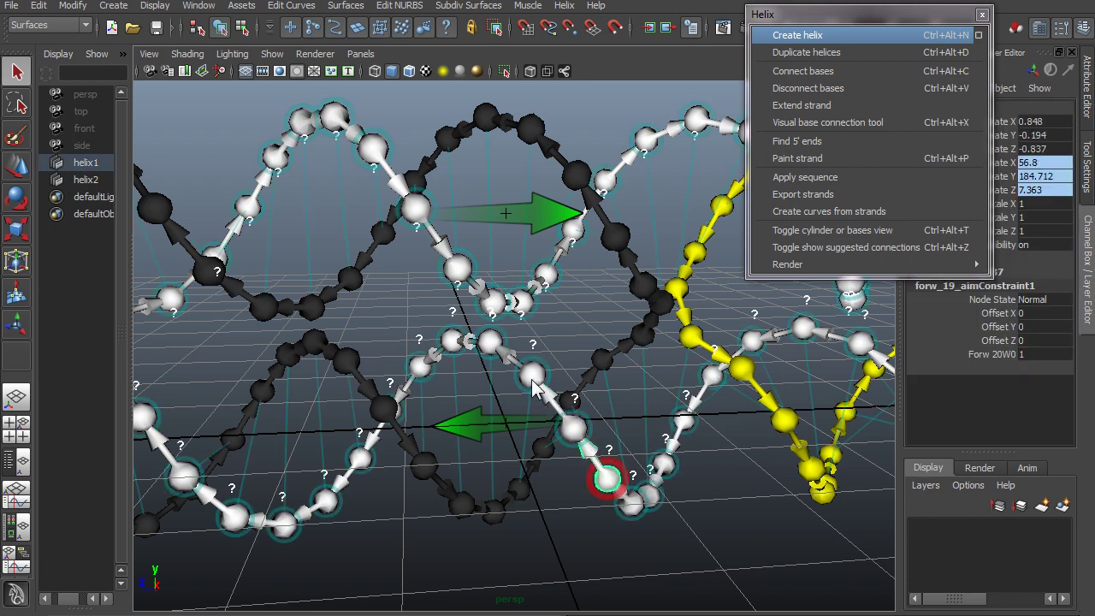
key("Up")
left_click(610, 482)
left_click(635, 510)
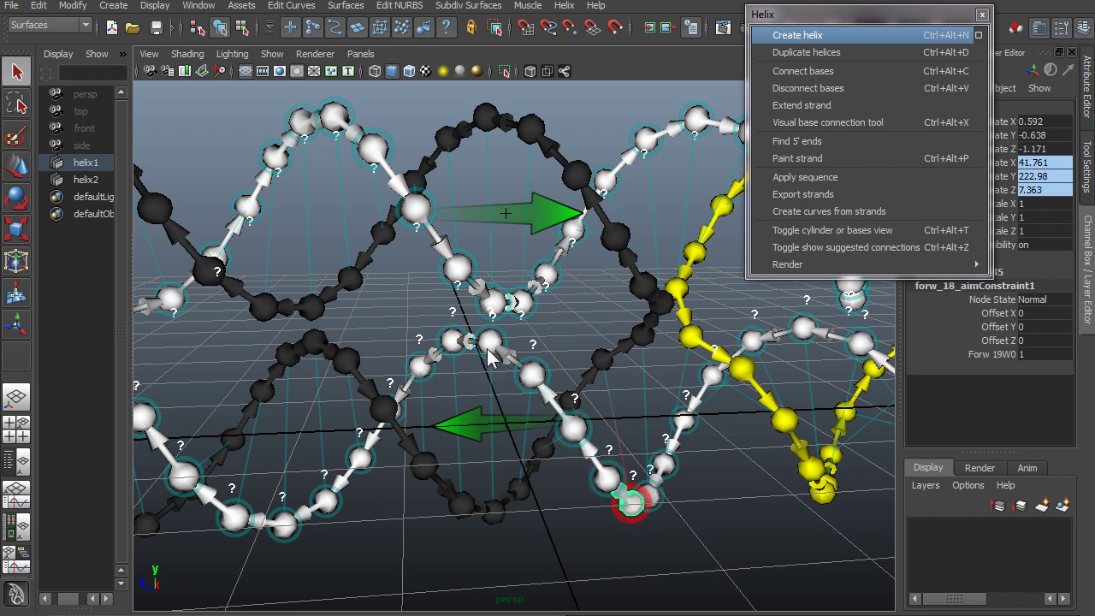
Select neighbouring white bases around the crest of the lower helix to examine their connections
left_click(494, 356)
key("Up")
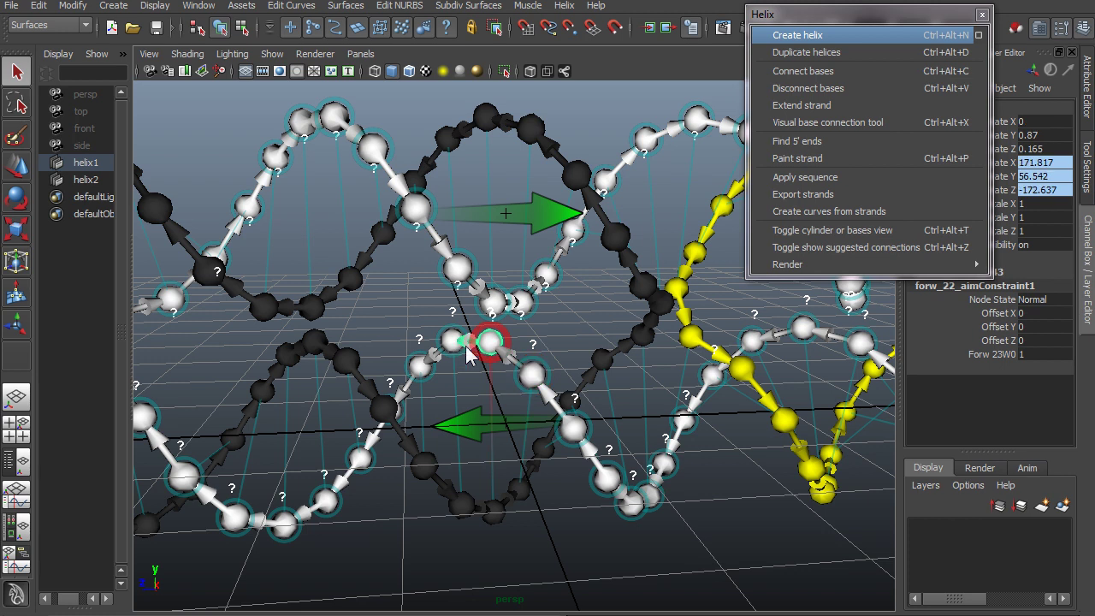
left_click(508, 362)
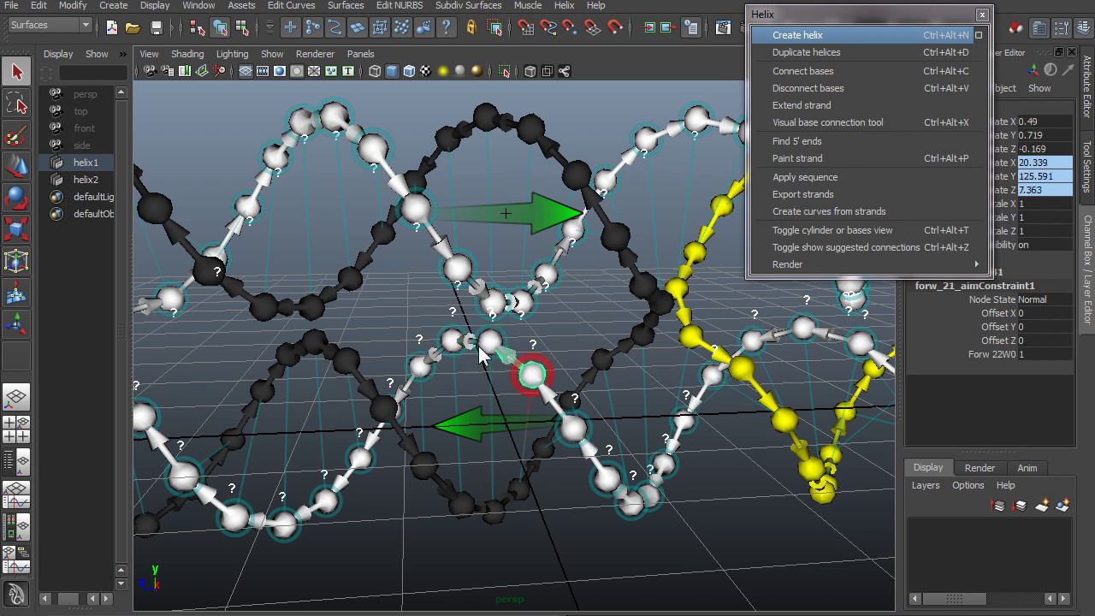
left_click(483, 351)
left_click(443, 346)
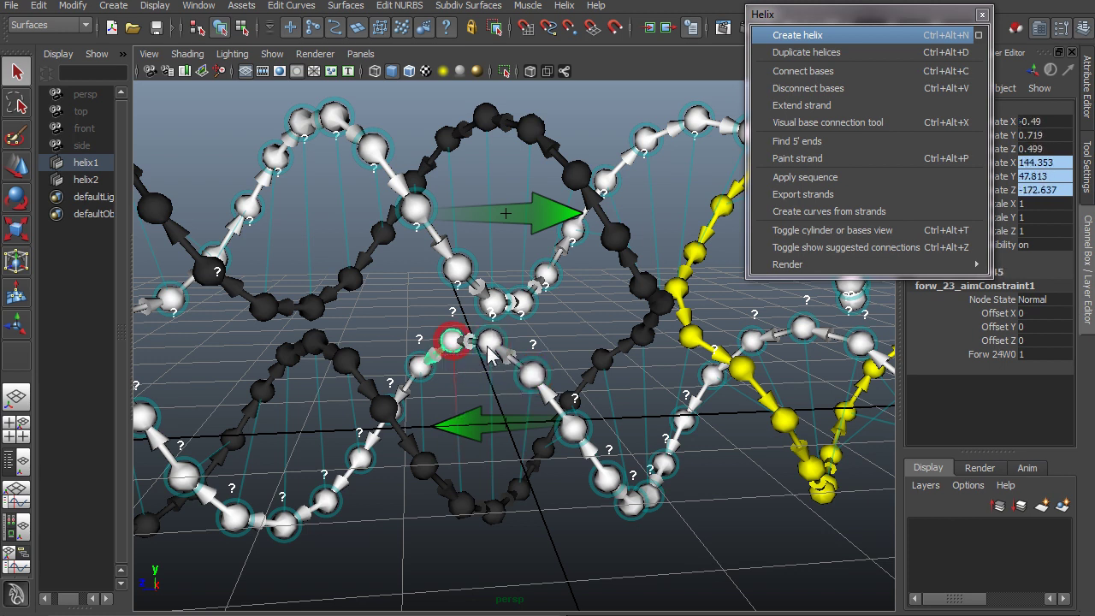
Examine the highlighted white strand along both helices, from its marked end bases to the far crossover
left_click_drag(436, 358, 621, 412, "alt")
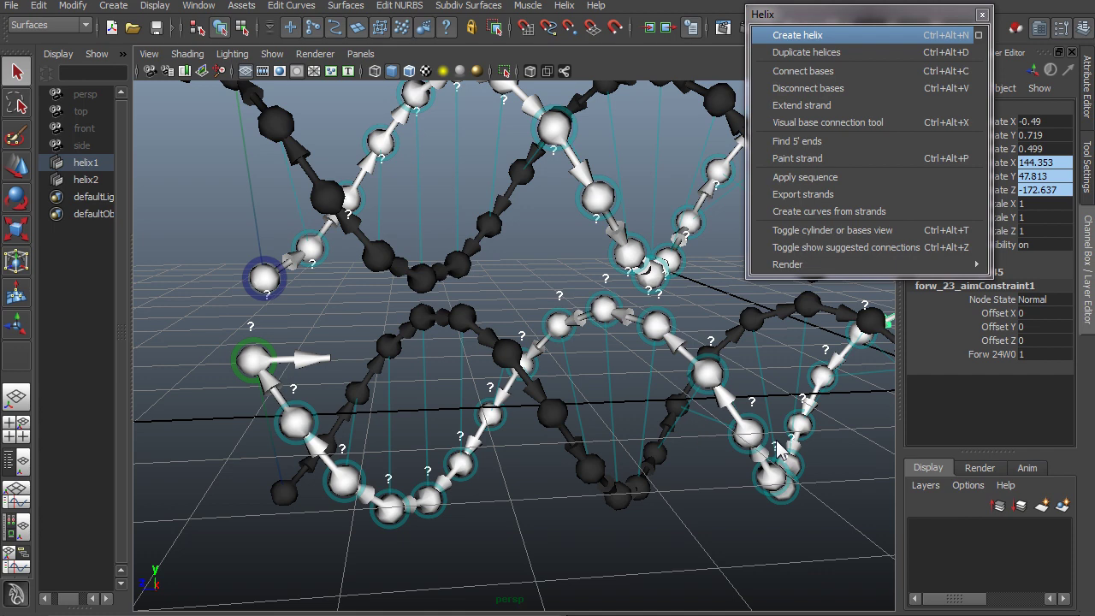
left_click_drag(777, 442, 410, 425, "alt")
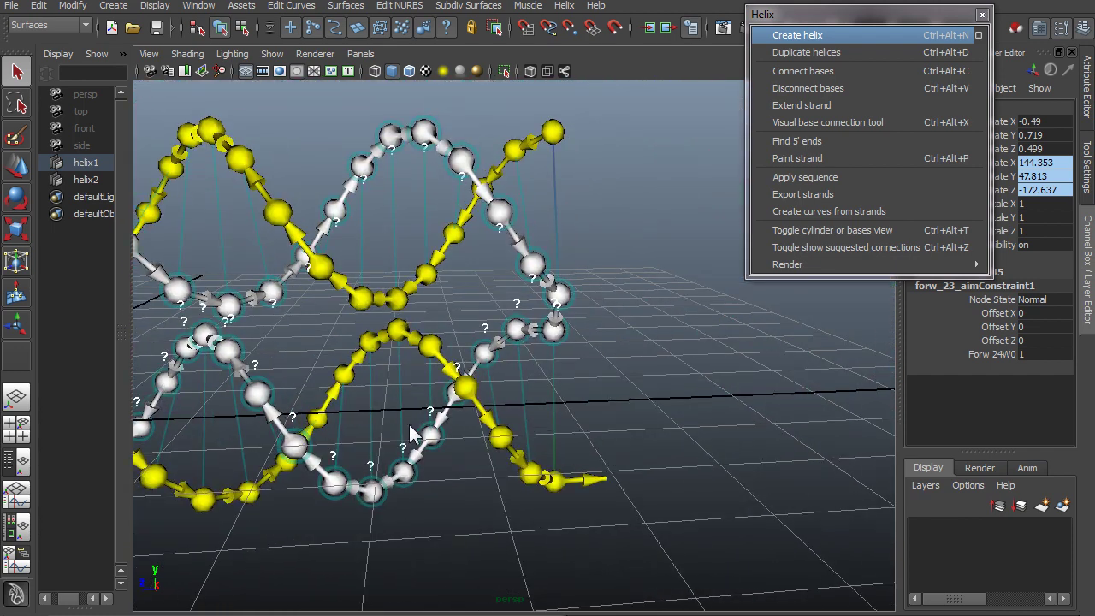
left_click_drag(417, 373, 655, 424, "alt")
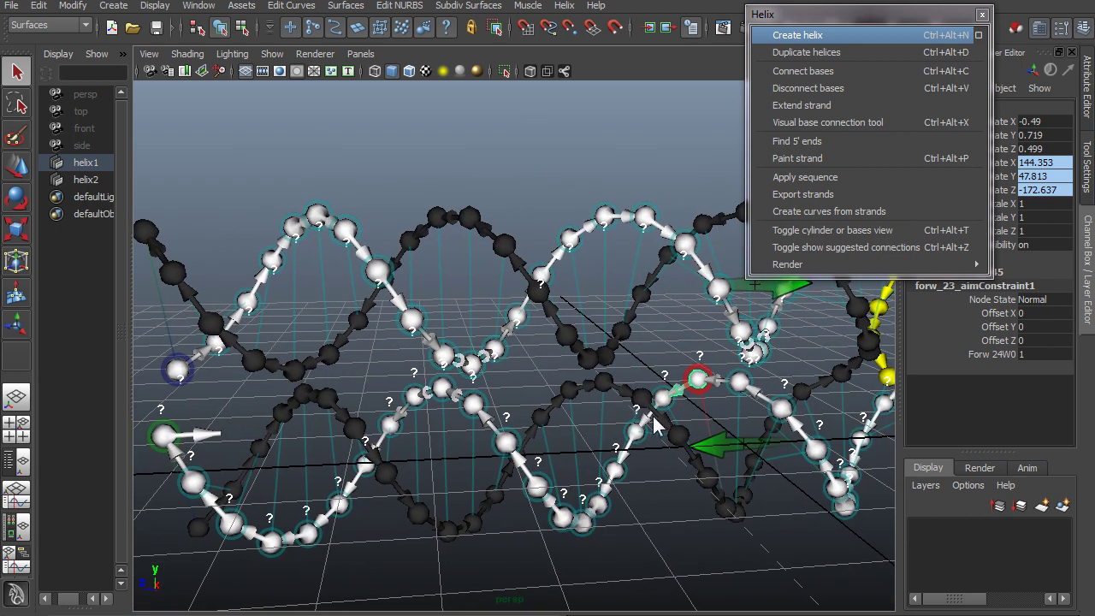
Select a white base on the lower helix and switch the Halo rendering off and back on
left_click(781, 408)
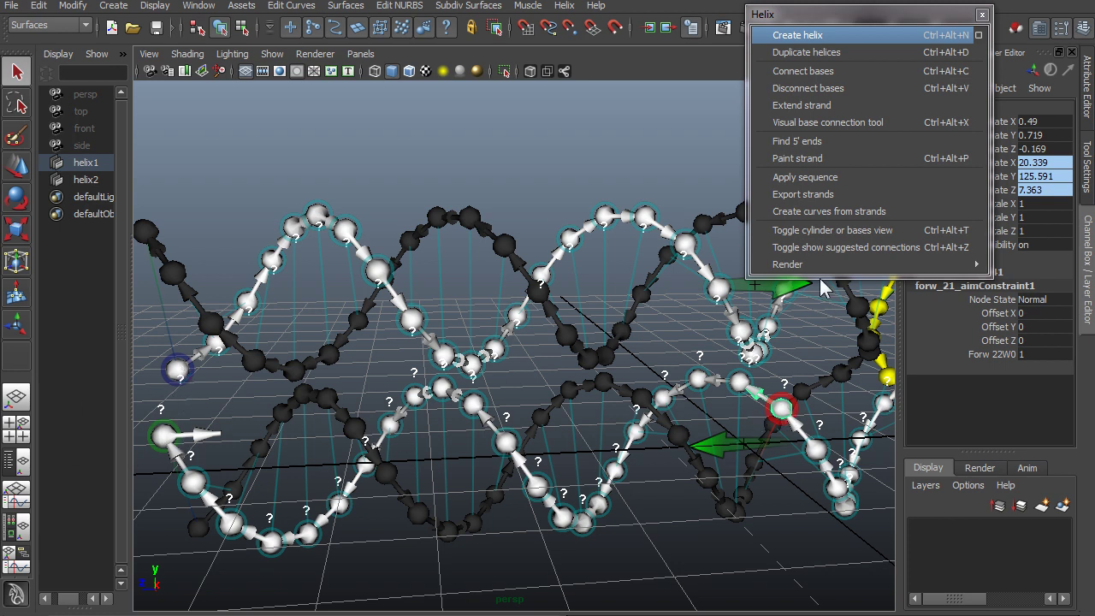
mouse_move(802, 272)
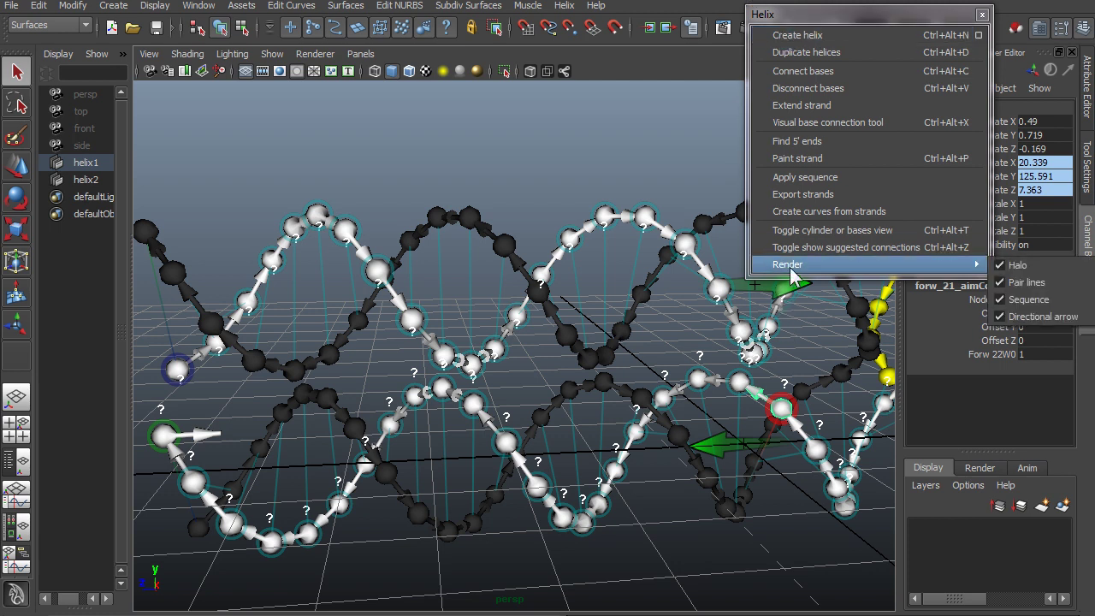
left_click(1015, 265)
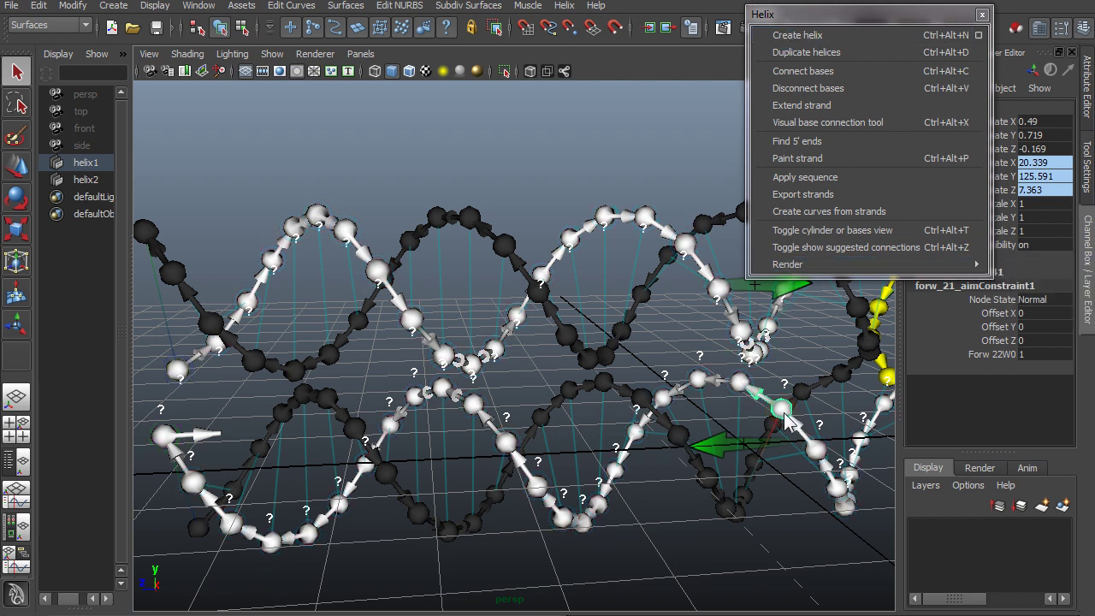
mouse_move(905, 263)
left_click(1015, 265)
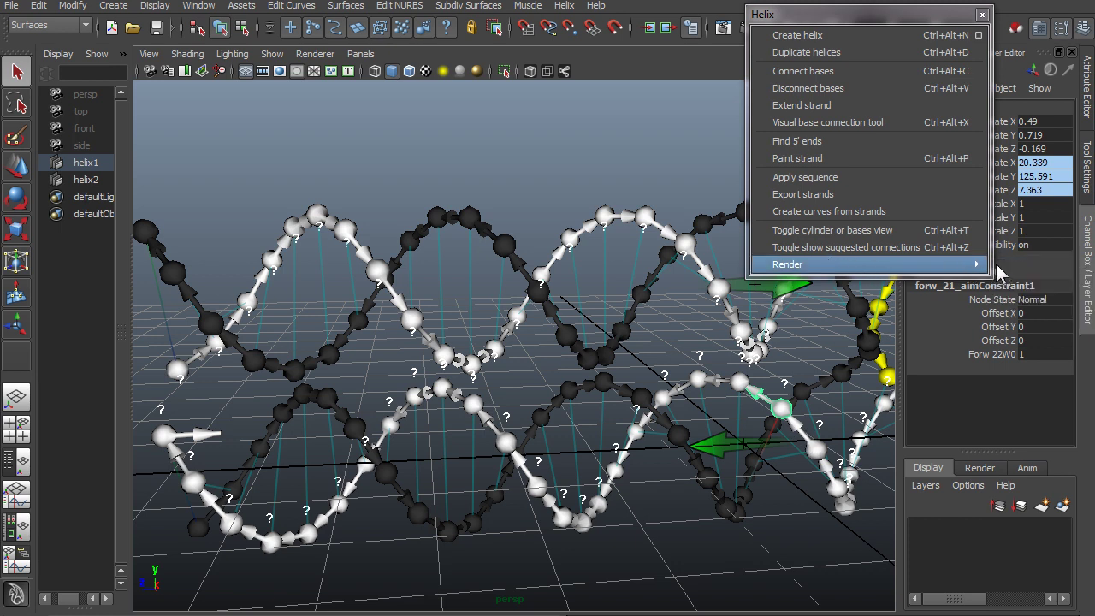
Turn off Sequence rendering with a dark base selected, and check the result on a neighbouring dark base and the upper white strand
left_click(584, 358)
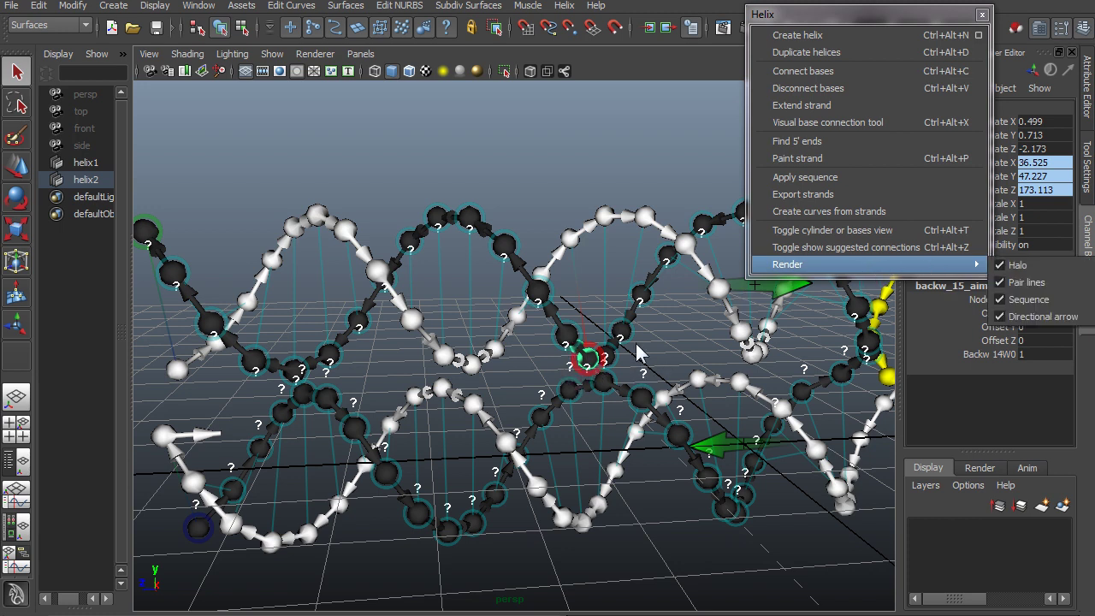
left_click(999, 298)
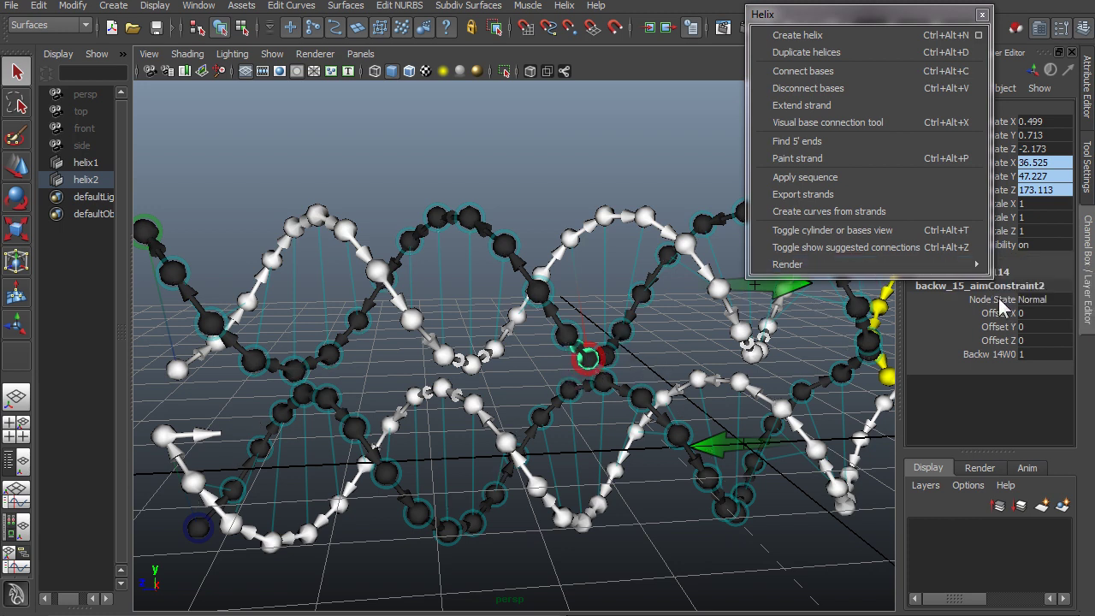
left_click(559, 342)
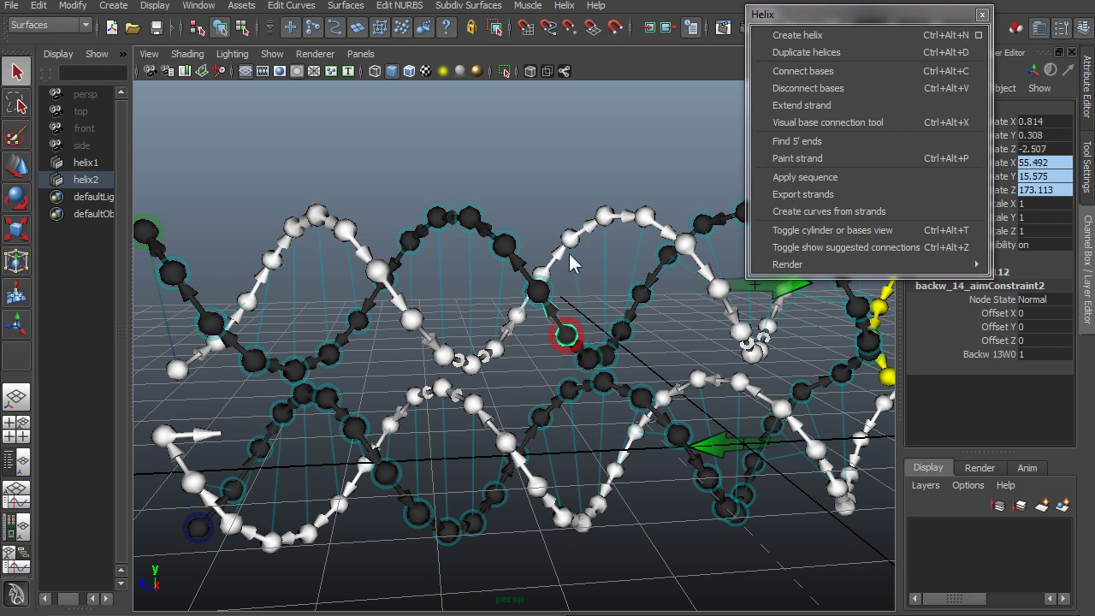
left_click(569, 242)
left_click(613, 224)
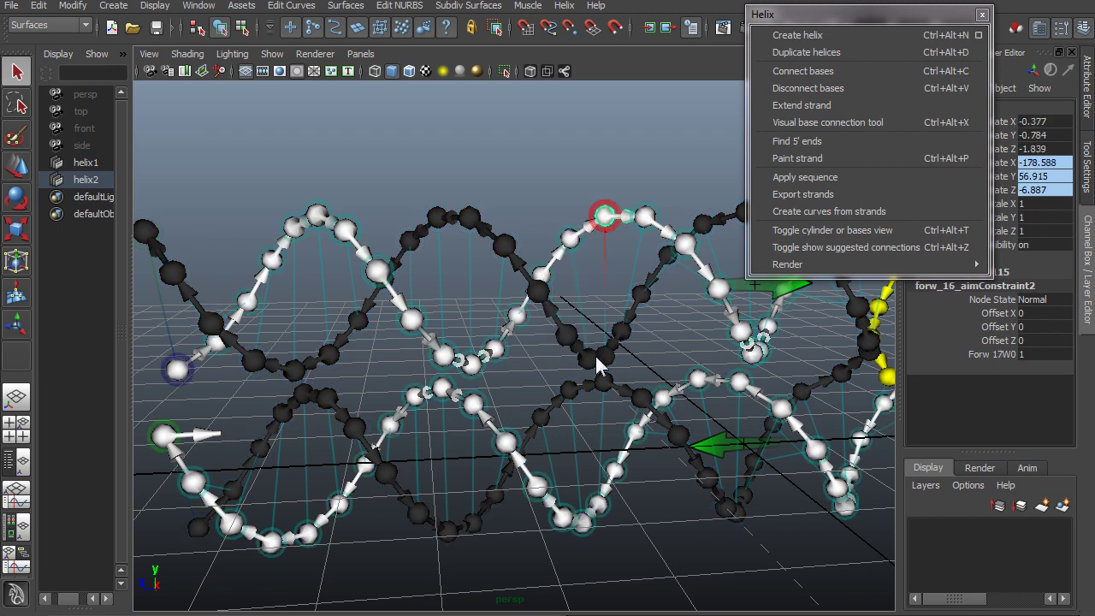
Turn off the Pair lines rendering for the helices
mouse_move(976, 265)
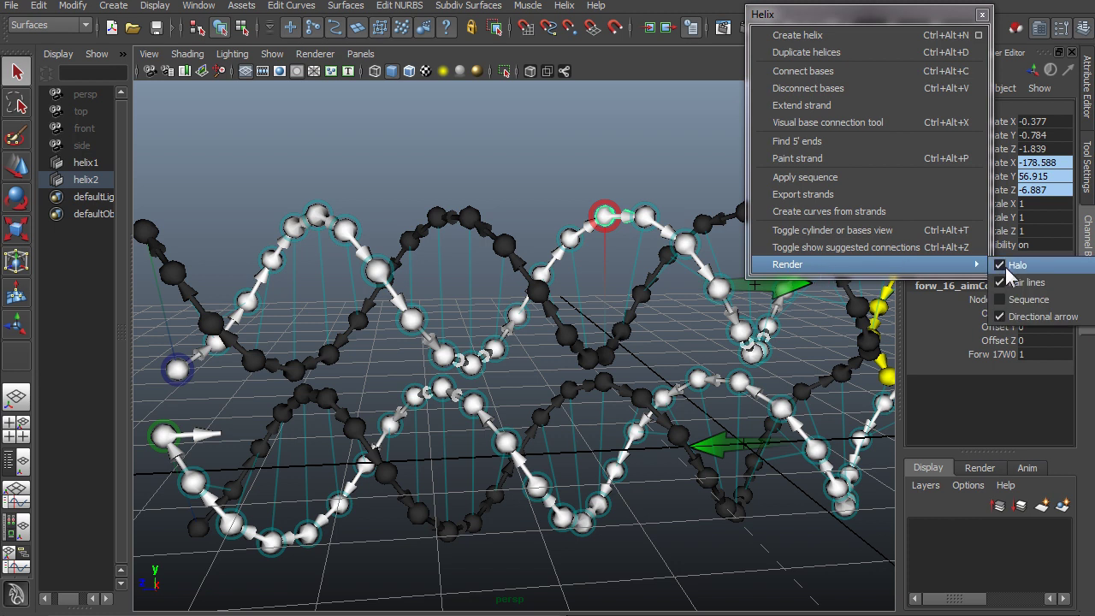
left_click(999, 288)
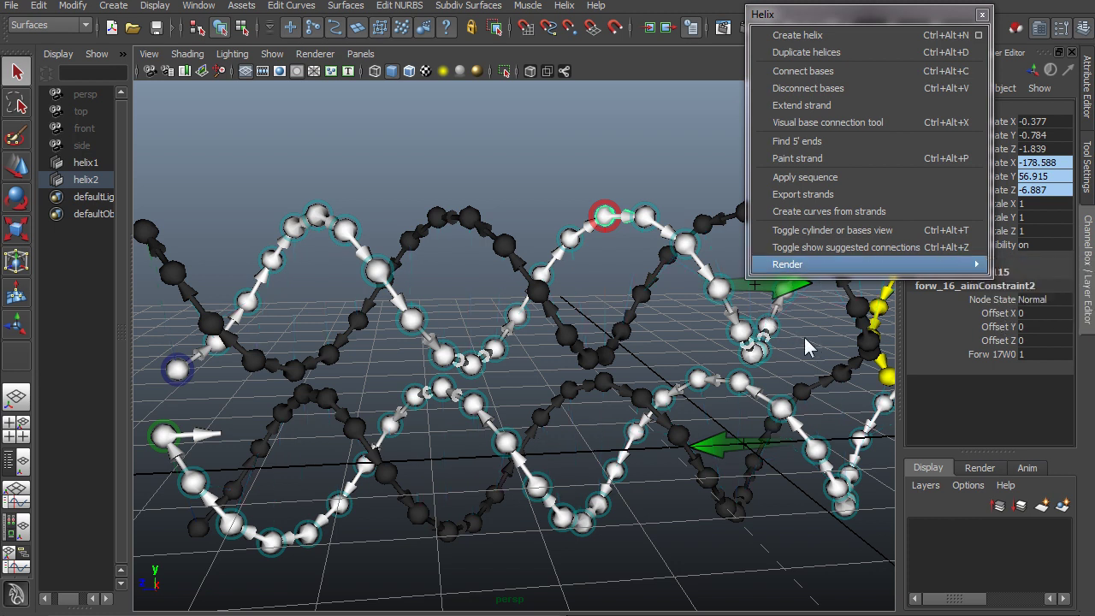
middle_click_drag(745, 342, 616, 291, "alt")
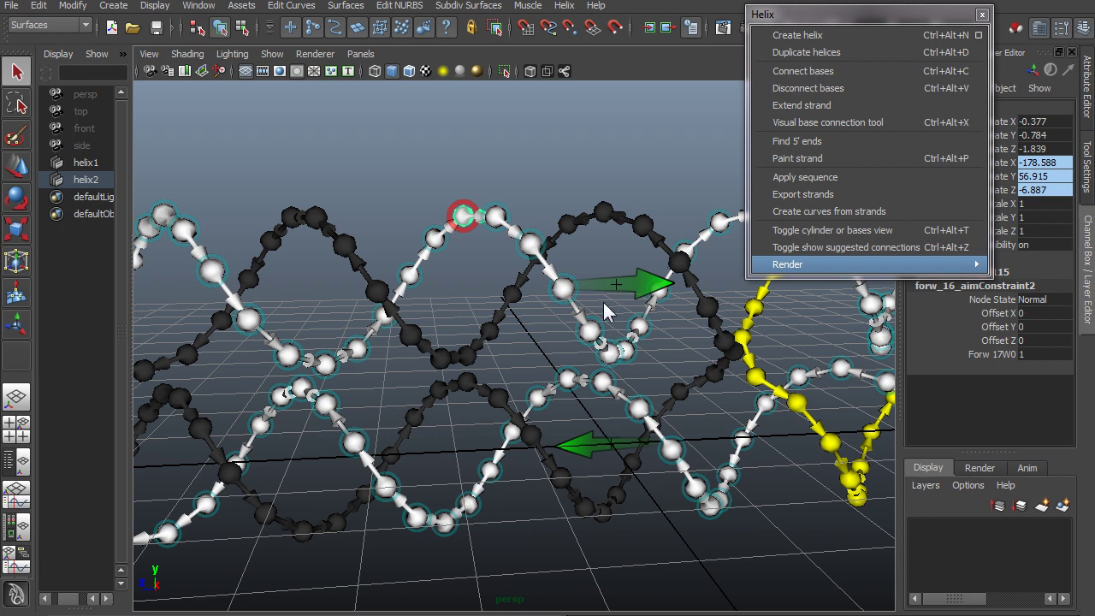
Switch the Directional arrow rendering of the helices off and back on
mouse_move(783, 266)
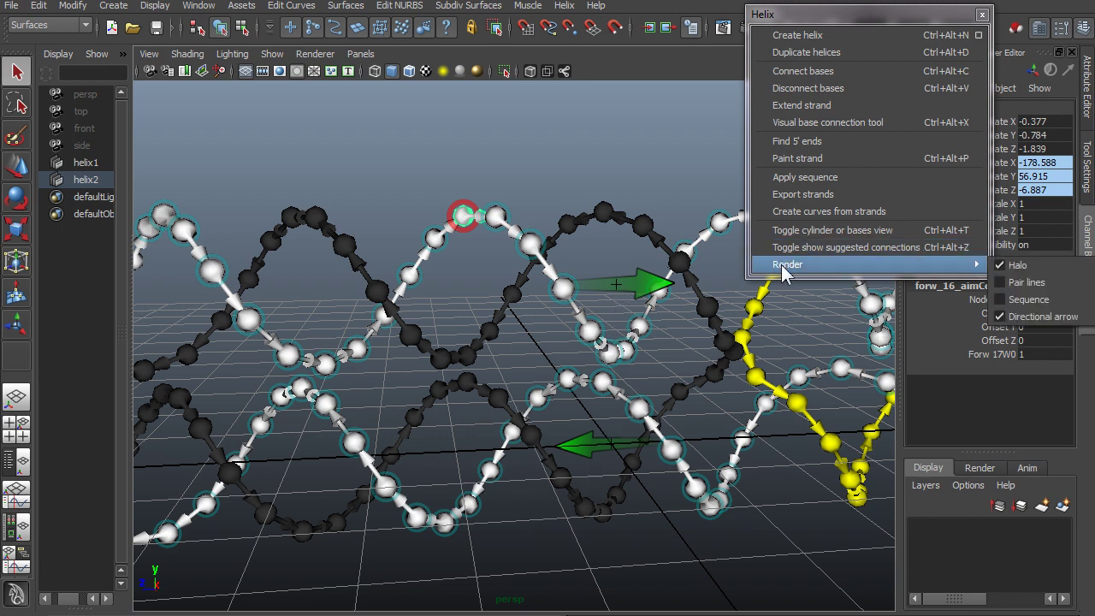
left_click(1010, 318)
mouse_move(976, 264)
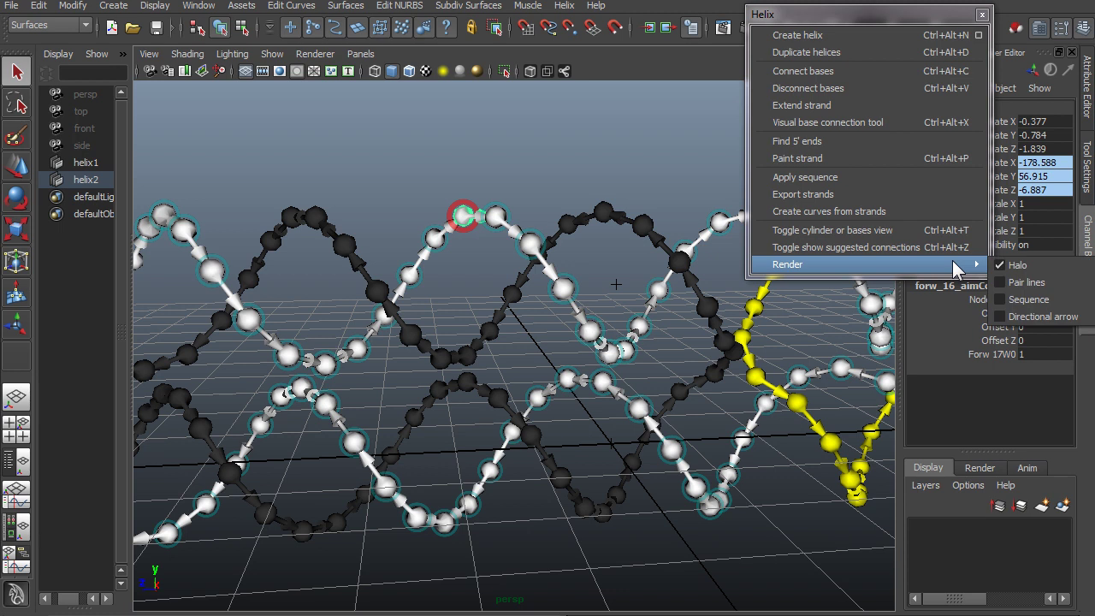
left_click(1008, 318)
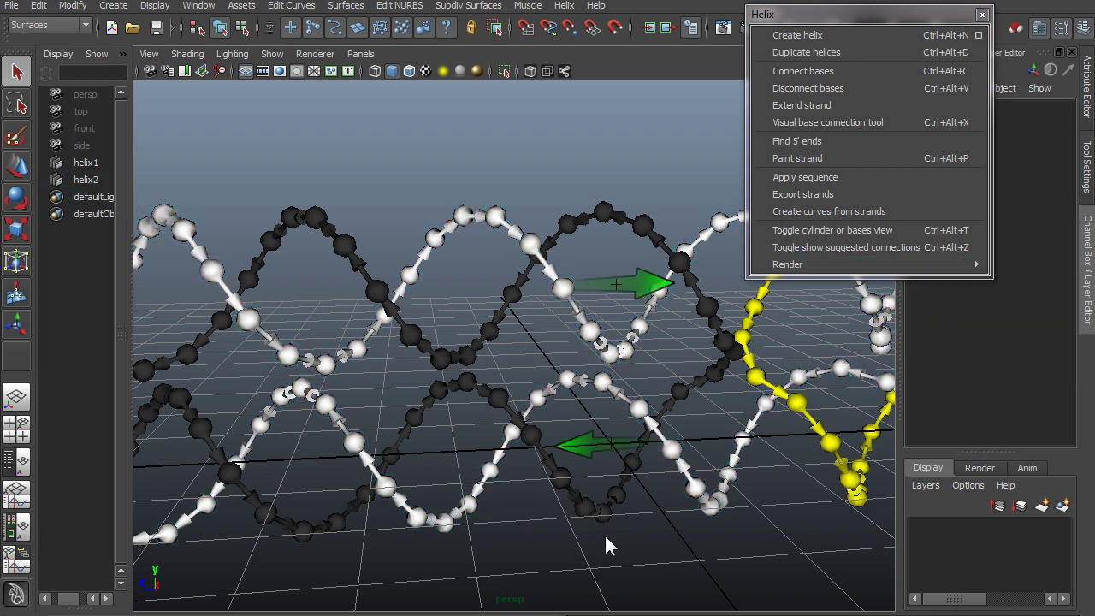
Select a white base at the crest of the upper helix and examine its strand from several angles
left_click(496, 218)
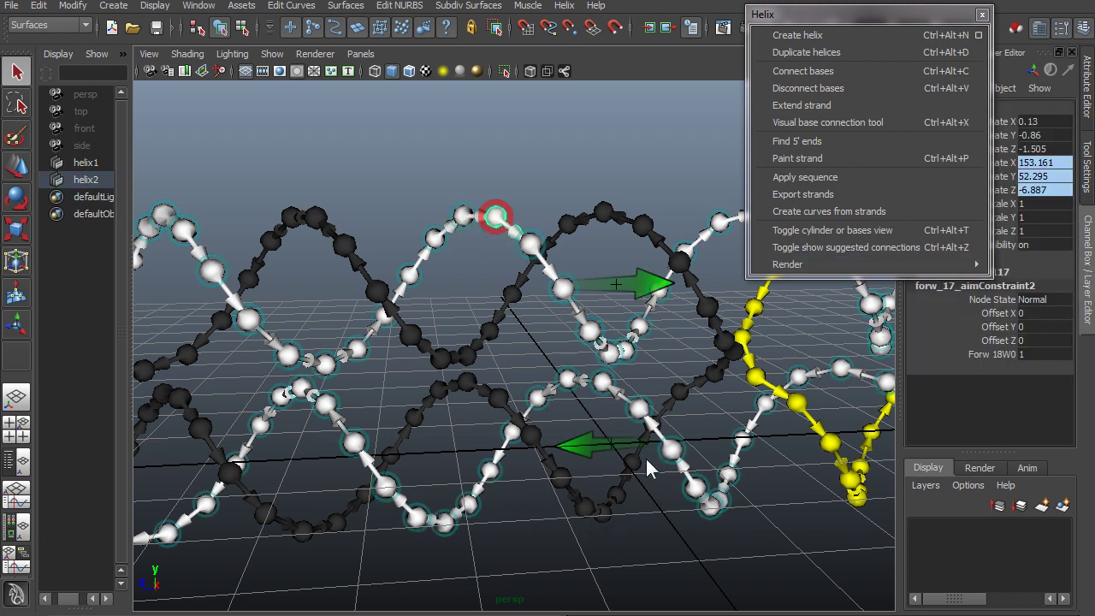
left_click_drag(646, 459, 548, 439, "alt")
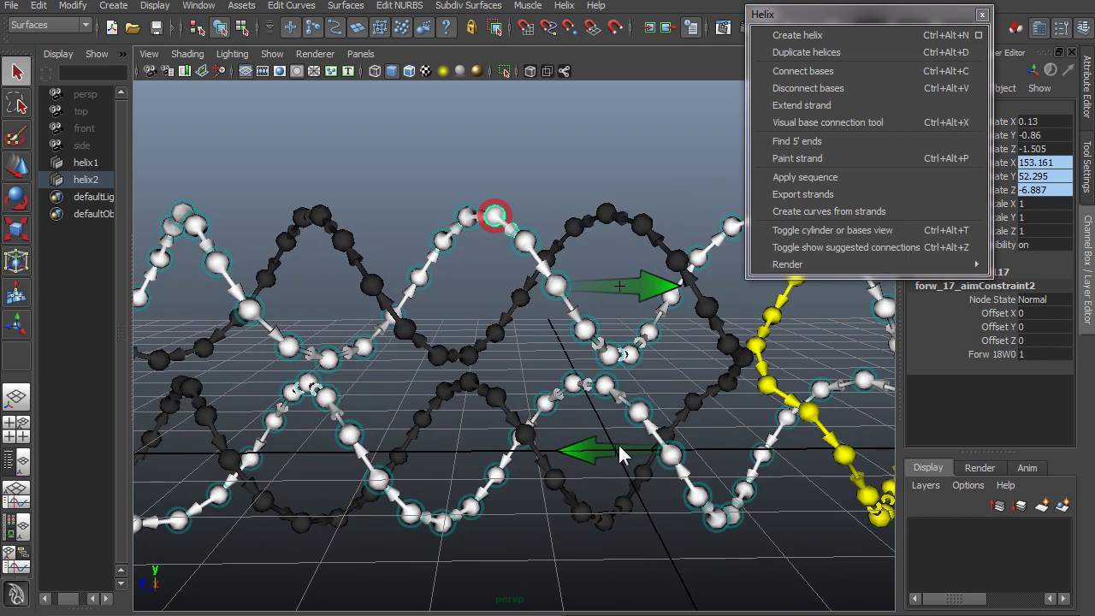
left_click_drag(618, 442, 535, 428, "alt")
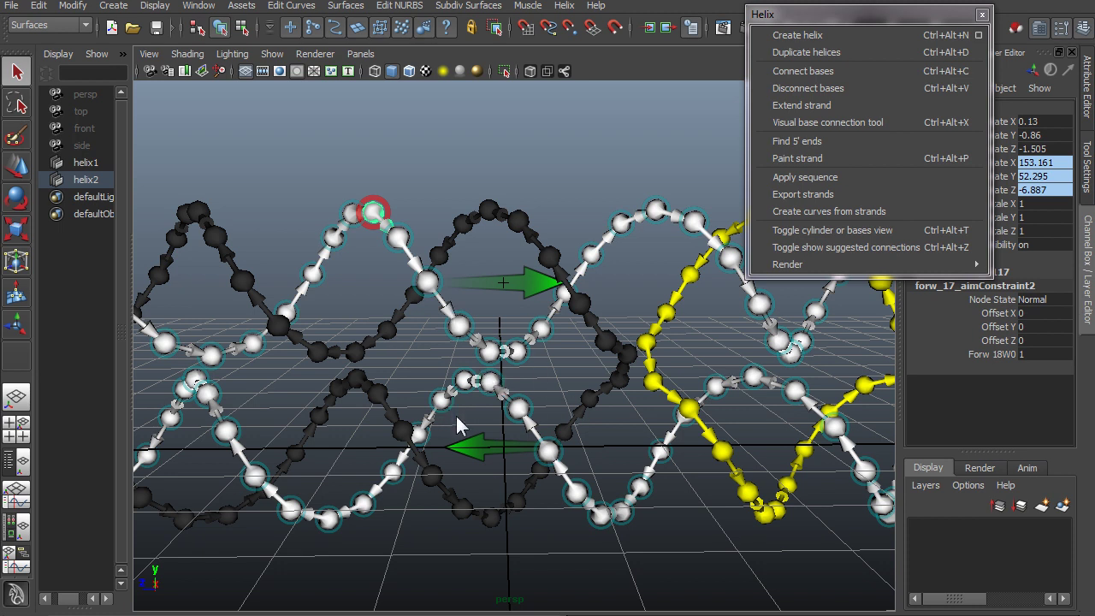
left_click_drag(456, 462, 505, 467, "alt")
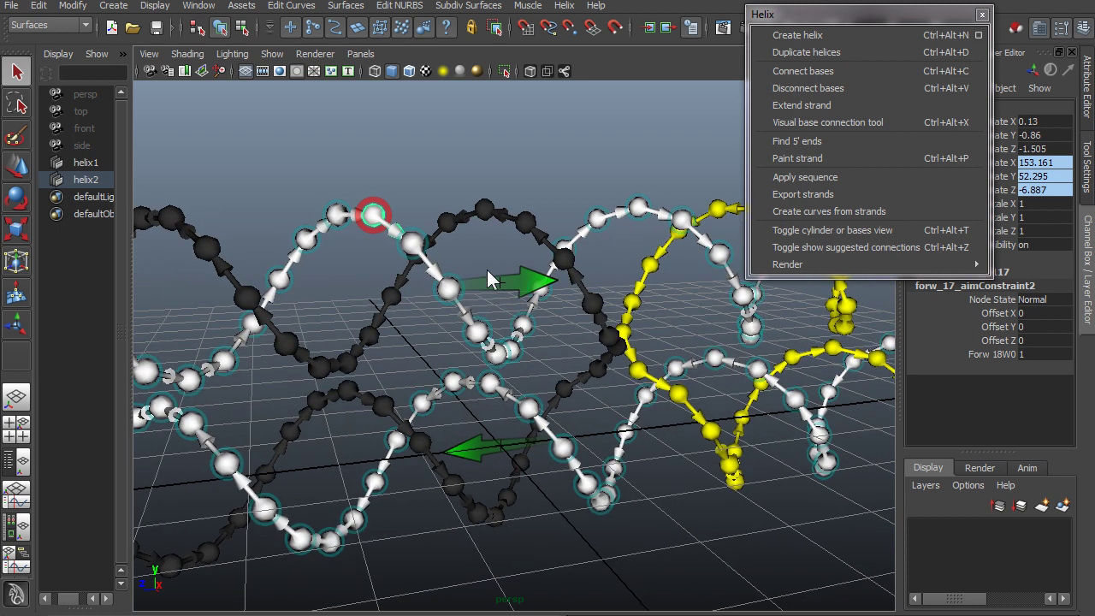
Select the whole upper helix, helix2, and toggle it to cylinder view and back to bases view
key("ctrl+z")
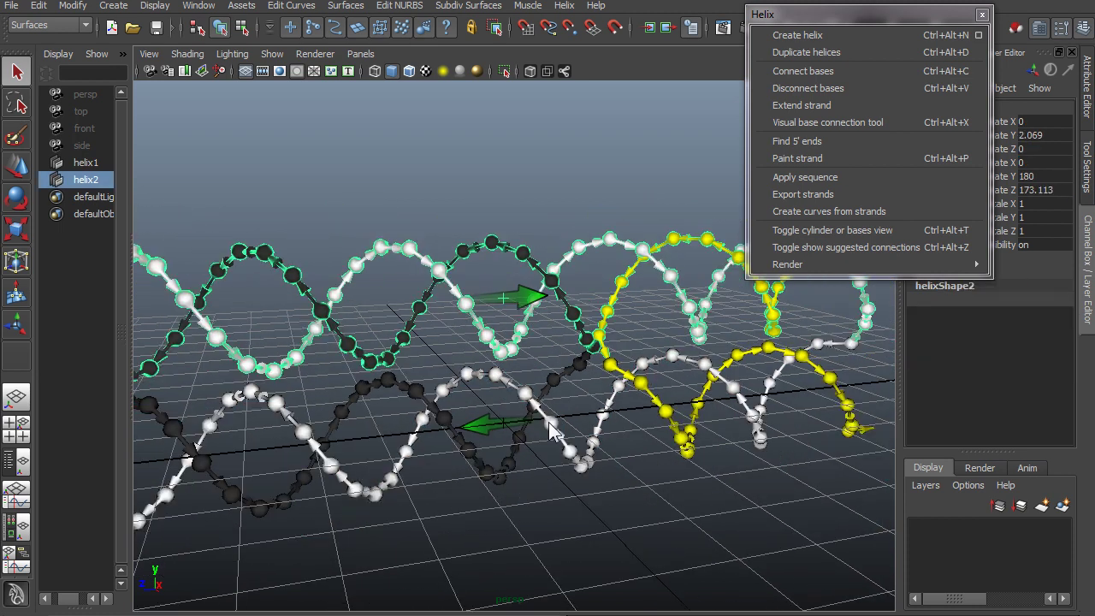
left_click(753, 267)
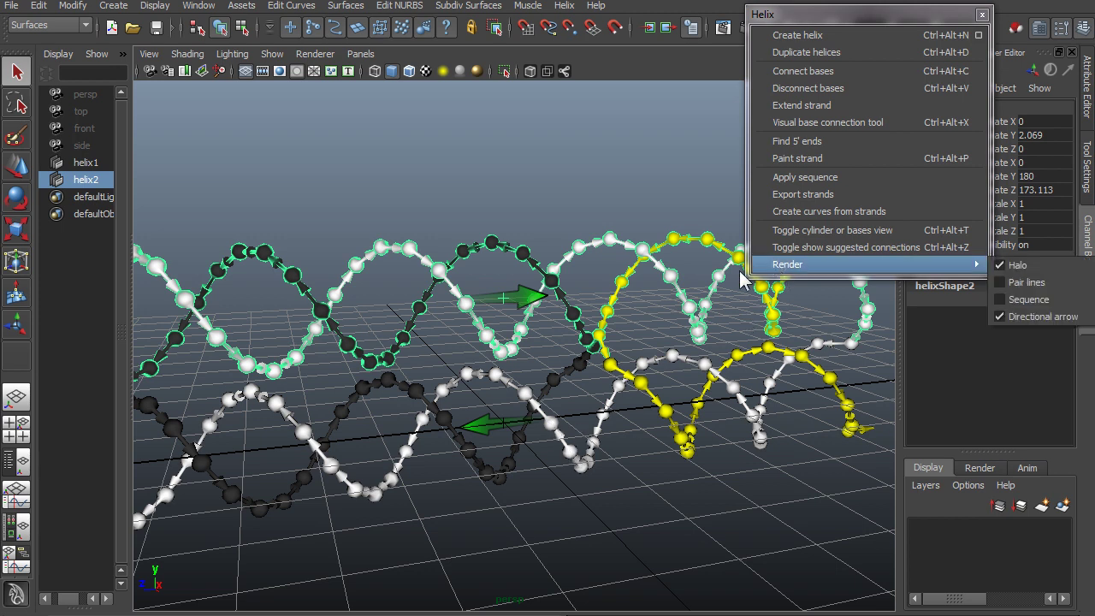
left_click(807, 231)
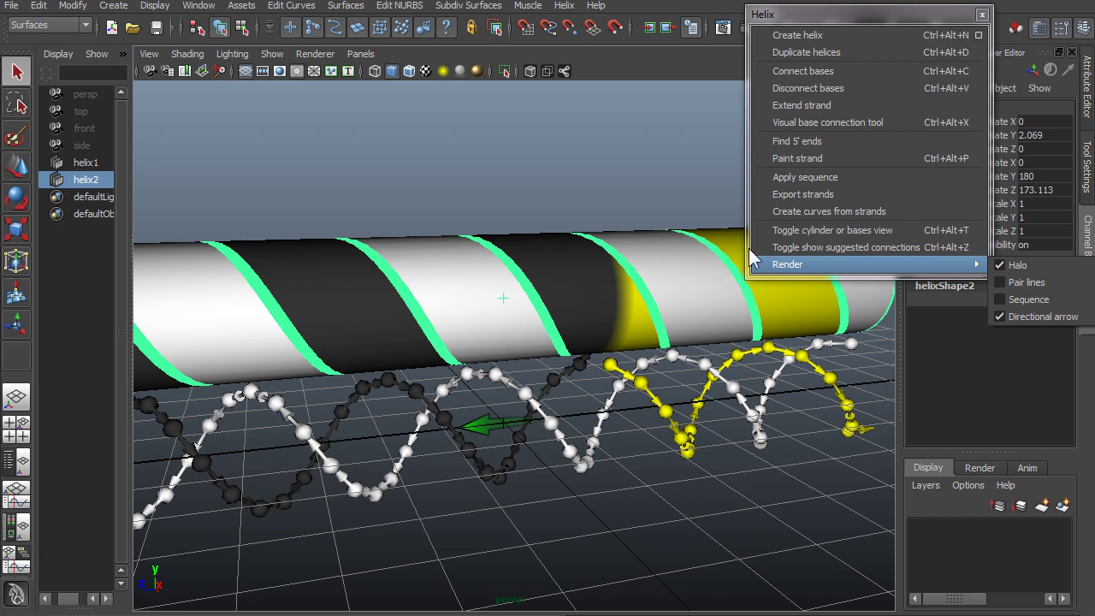
left_click(597, 192)
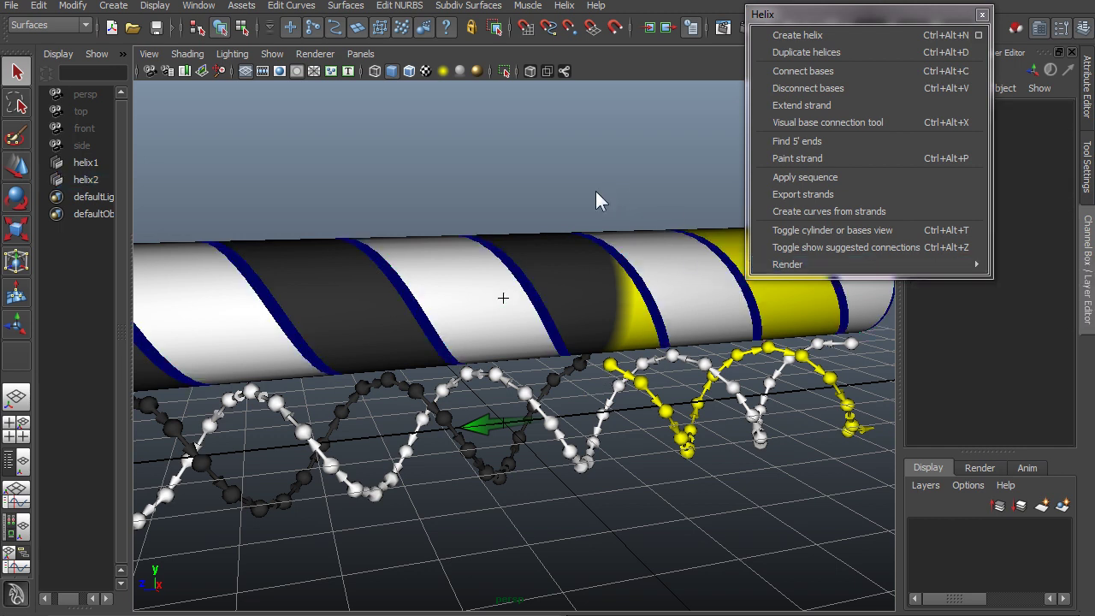
left_click(505, 304)
left_click(822, 229)
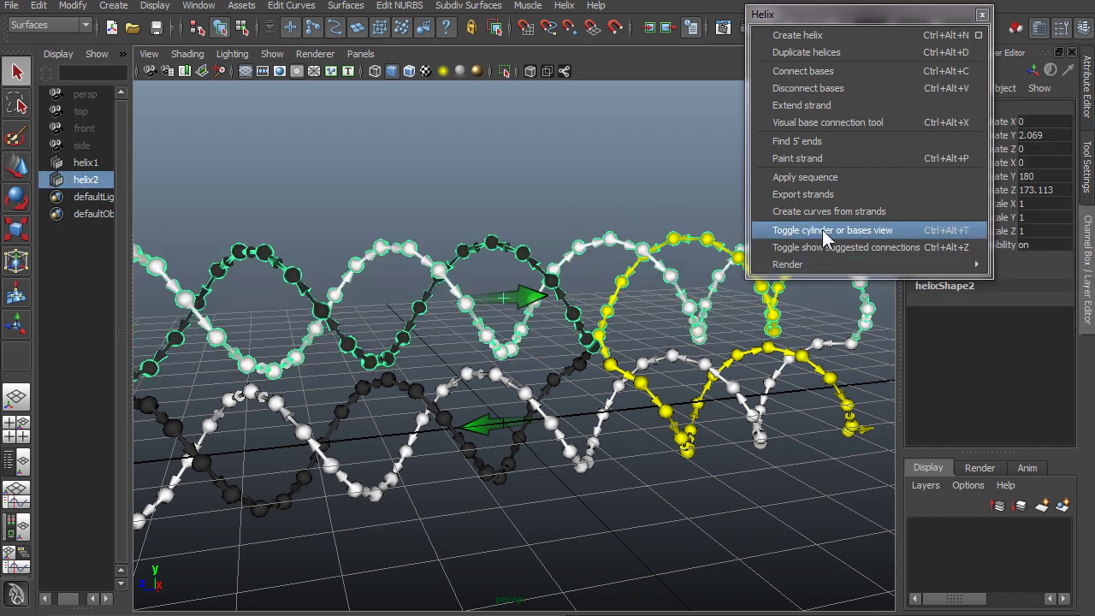
Clear the selection, toggle both helices repeatedly between bases and cylinder view, and examine them as cylinders from several angles
left_click(499, 168)
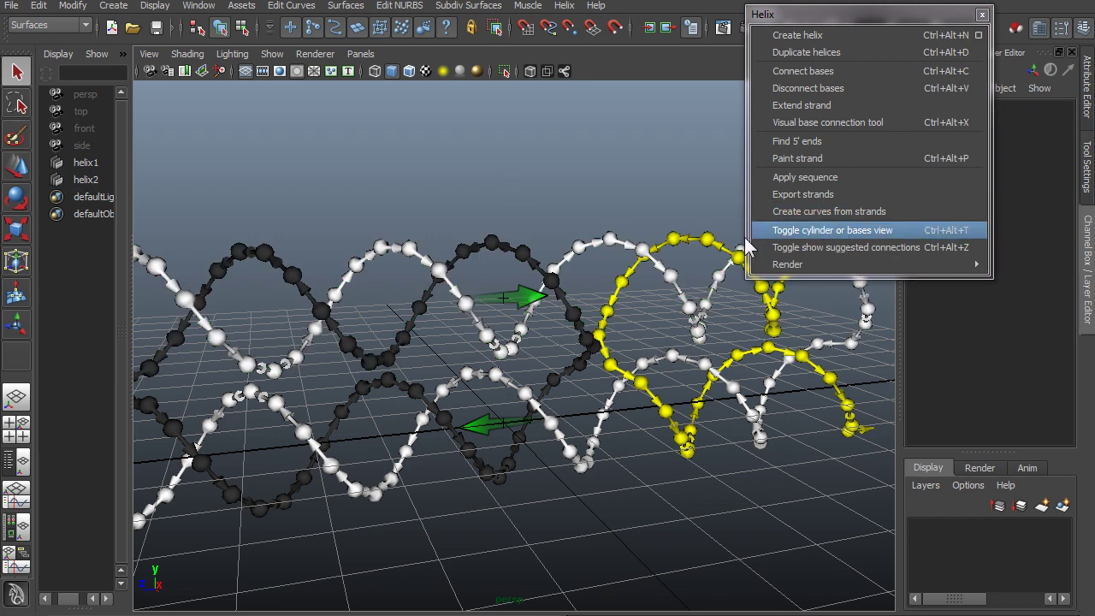
scroll(635, 457, "down", 5)
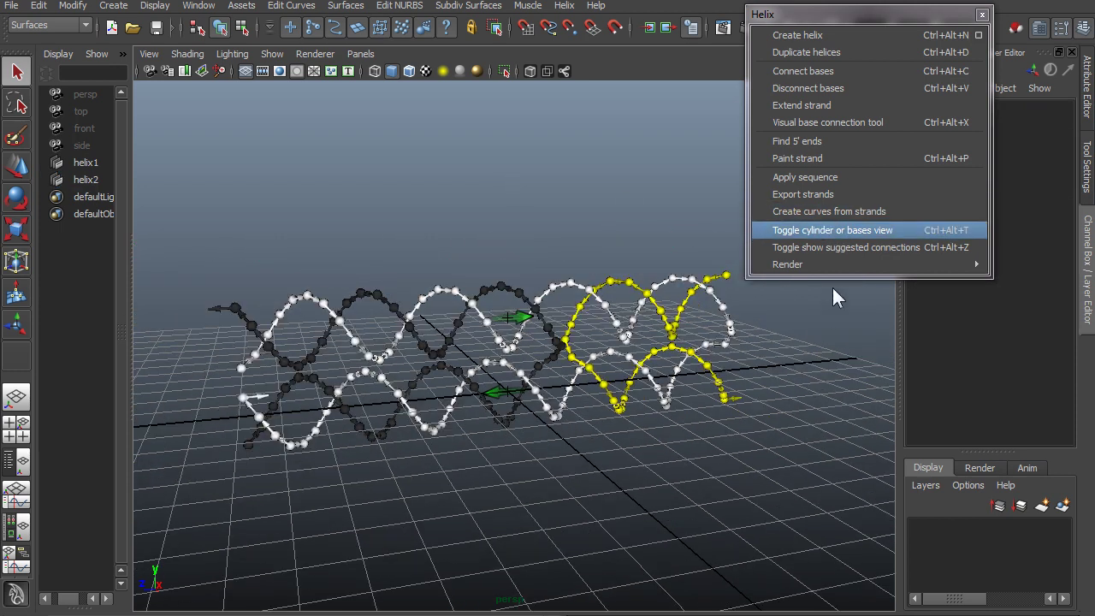
left_click(815, 233)
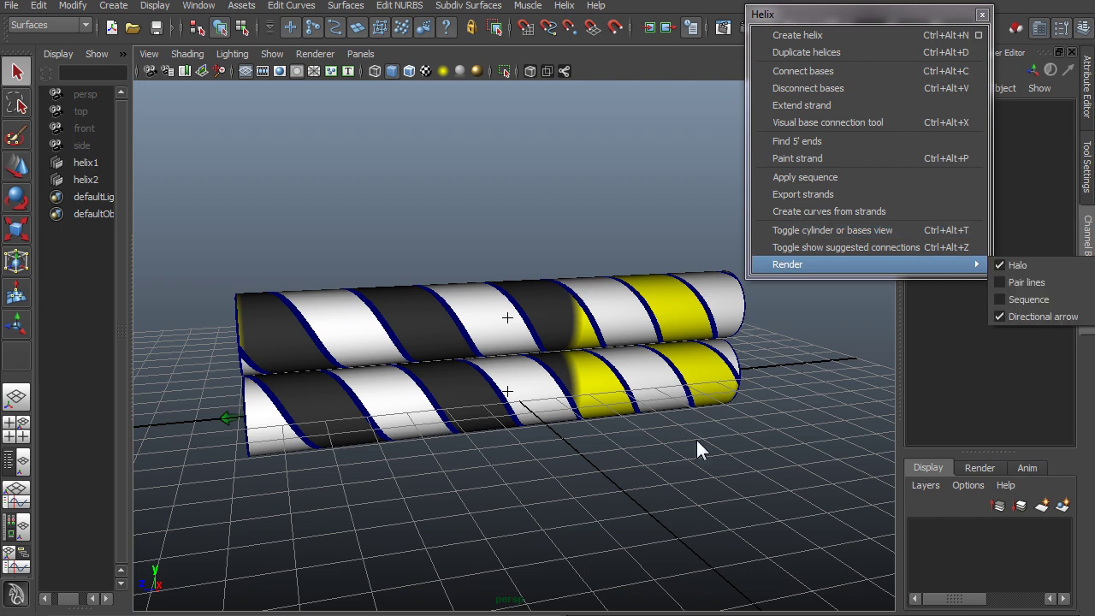
left_click(809, 227)
left_click(810, 231)
left_click(809, 231)
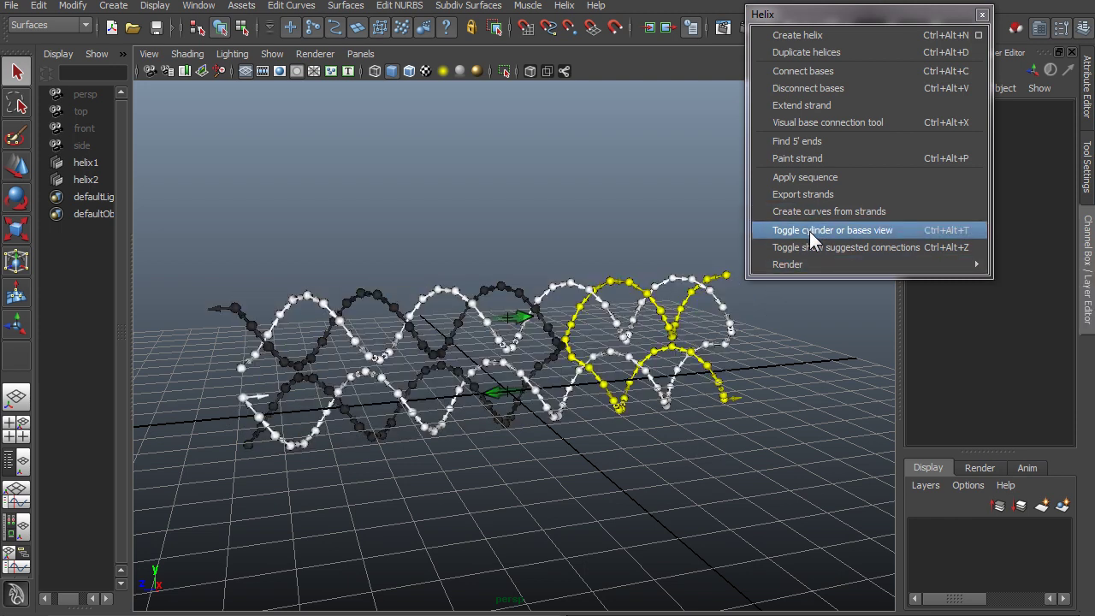
left_click(810, 231)
left_click_drag(698, 449, 736, 411, "alt")
left_click_drag(534, 383, 614, 337, "alt")
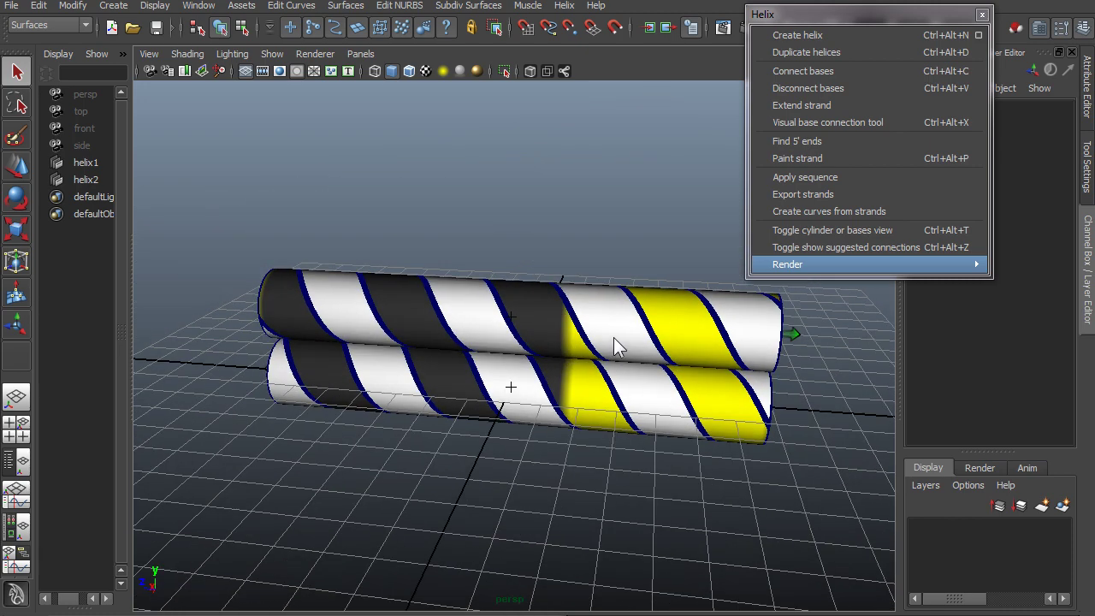
left_click_drag(691, 337, 650, 410, "alt")
Switch only the upper helix, helix2, to bases view and clear the selection
left_click(511, 320)
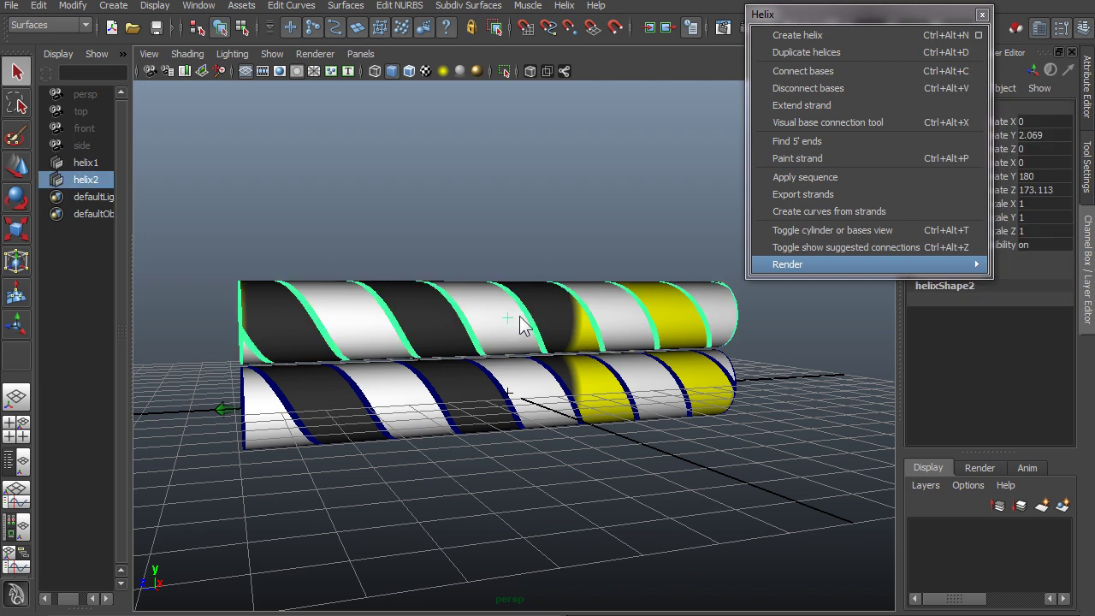
left_click(846, 238)
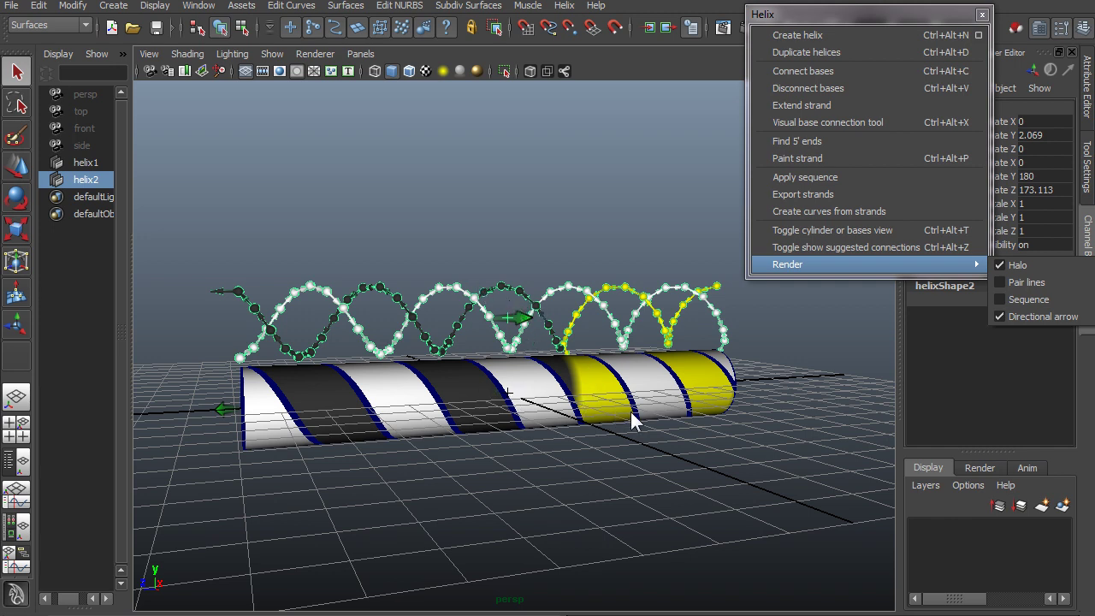
left_click(821, 248)
left_click(493, 222)
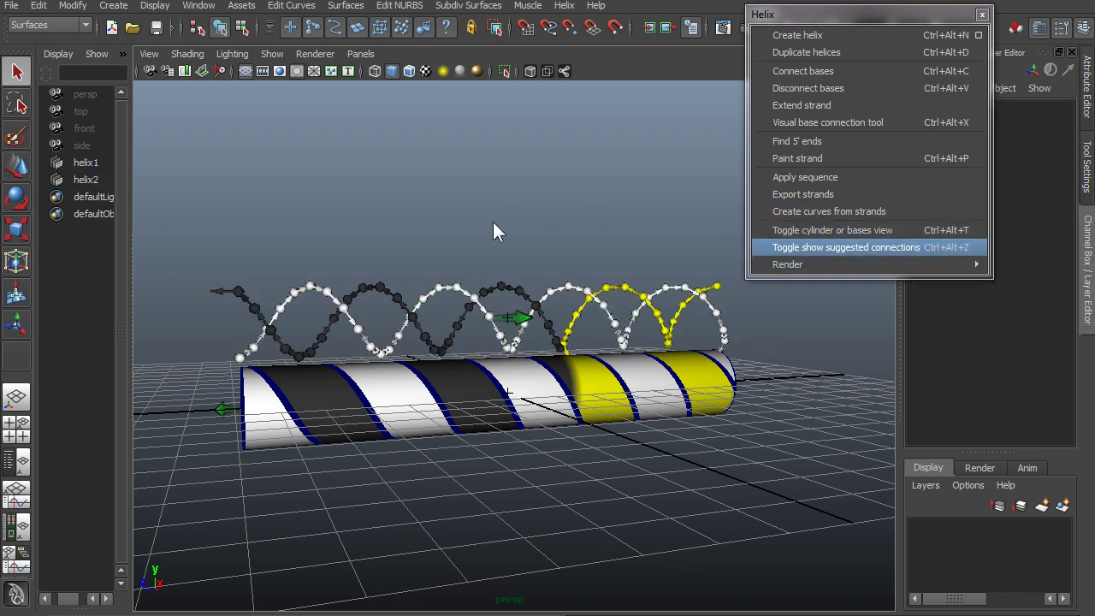
Switch the lower helix back to bases view so both helices are shown as bases
mouse_move(571, 346)
left_mouse_down("alt")
mouse_move(587, 411)
mouse_move(552, 342)
left_mouse_up("alt")
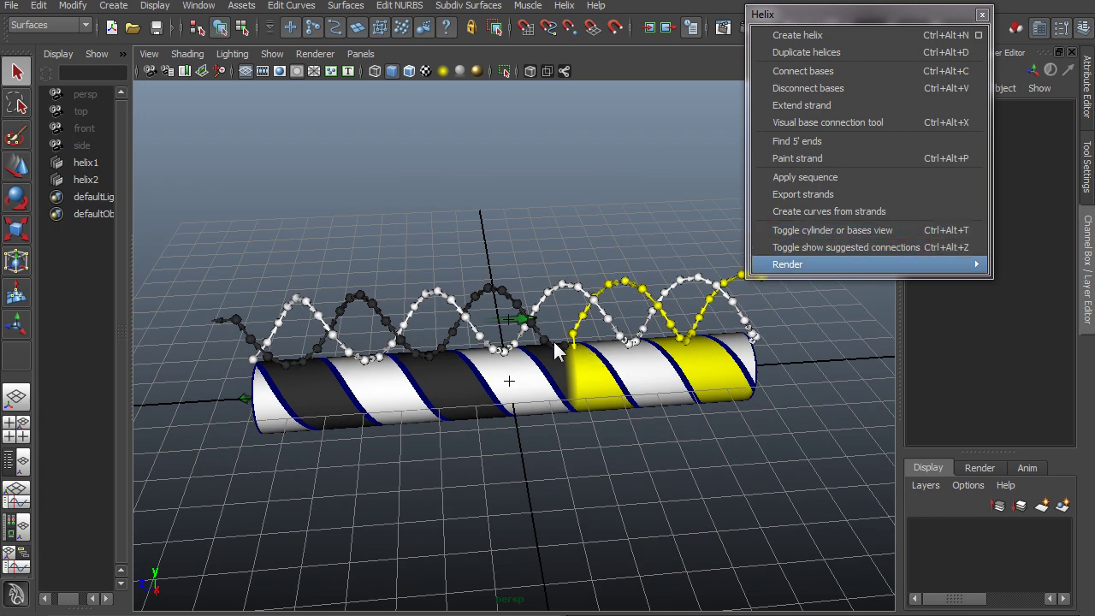
left_click(785, 231)
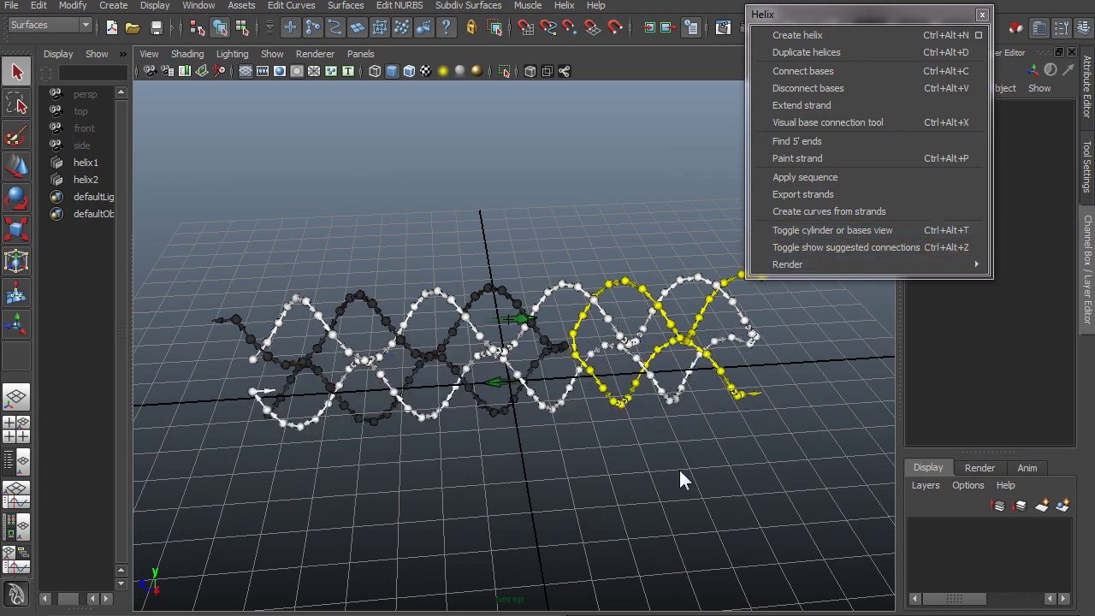
left_click_drag(671, 477, 675, 433, "alt")
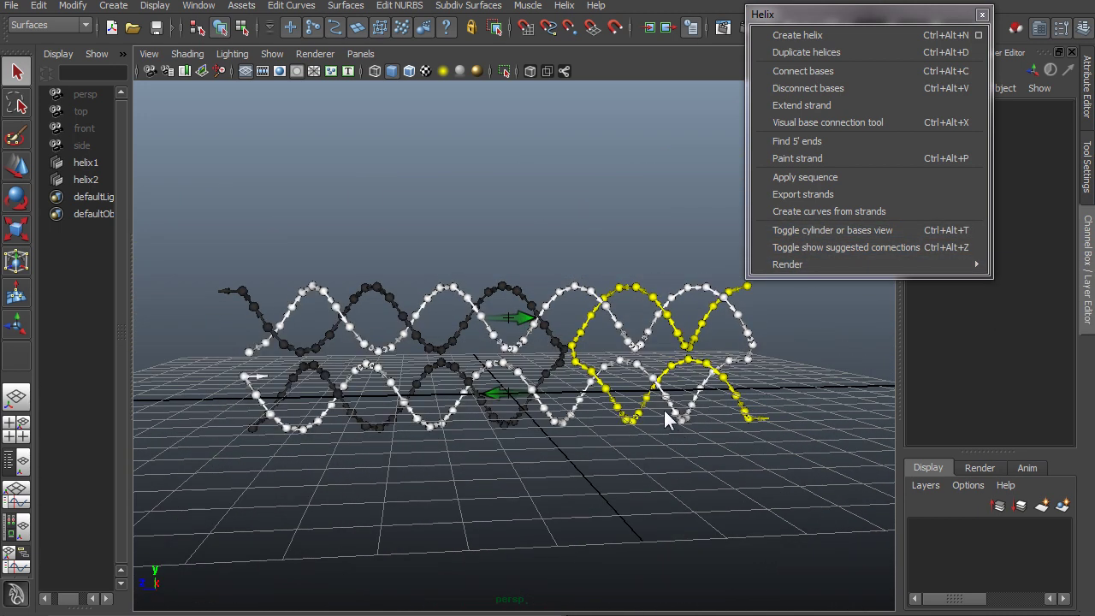
scroll(612, 416, "up", 3)
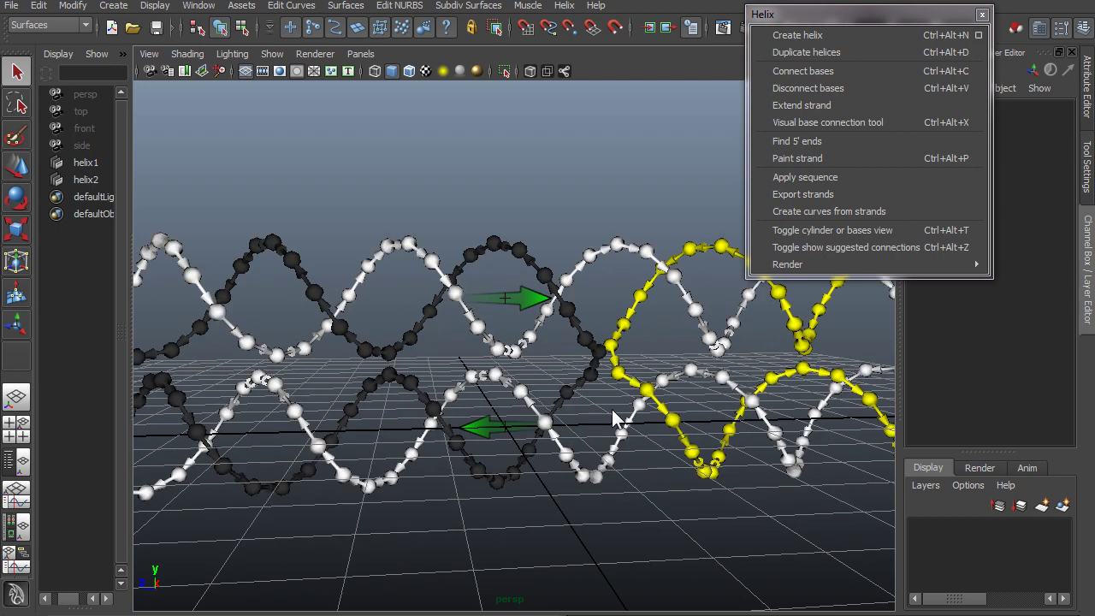
left_click(86, 163)
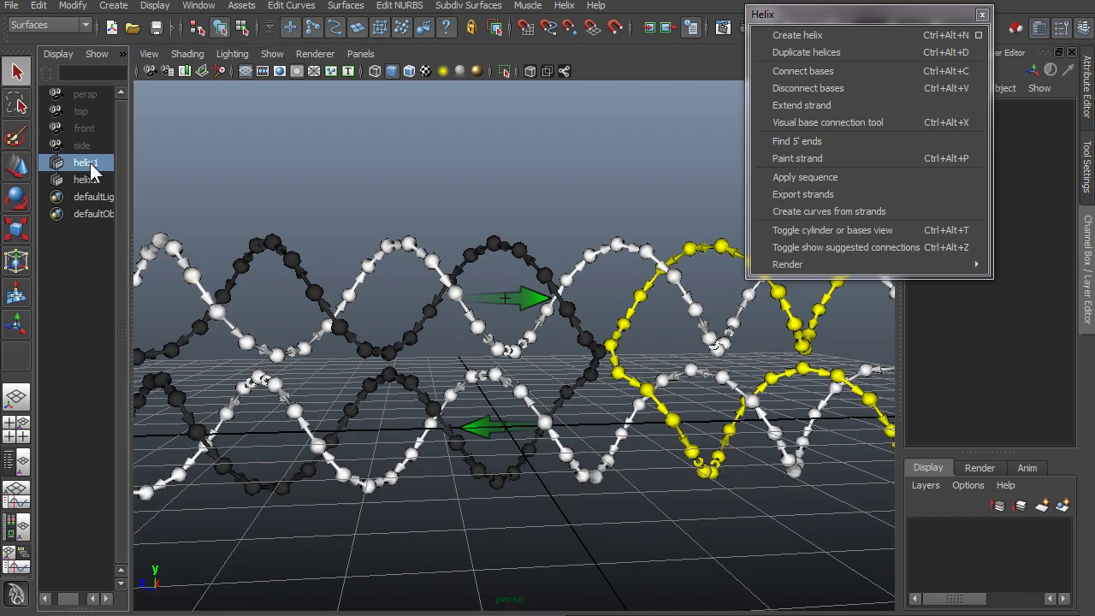
left_click(85, 179, "shift")
scroll(532, 482, "down", 2)
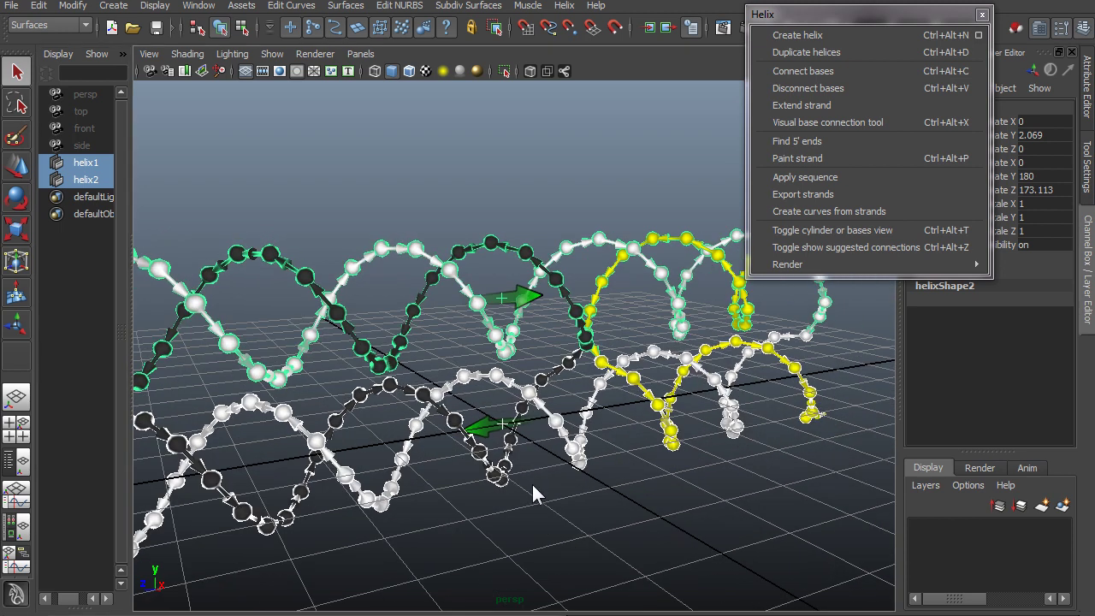
scroll(533, 482, "down", 2)
left_click_drag(532, 482, 643, 399, "alt")
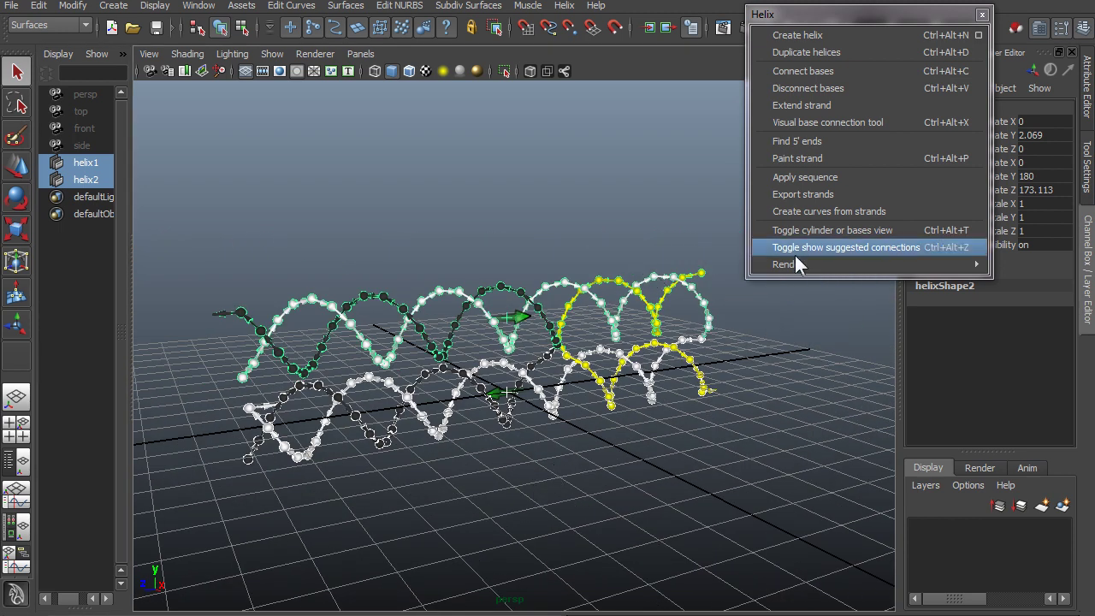
left_click(557, 215)
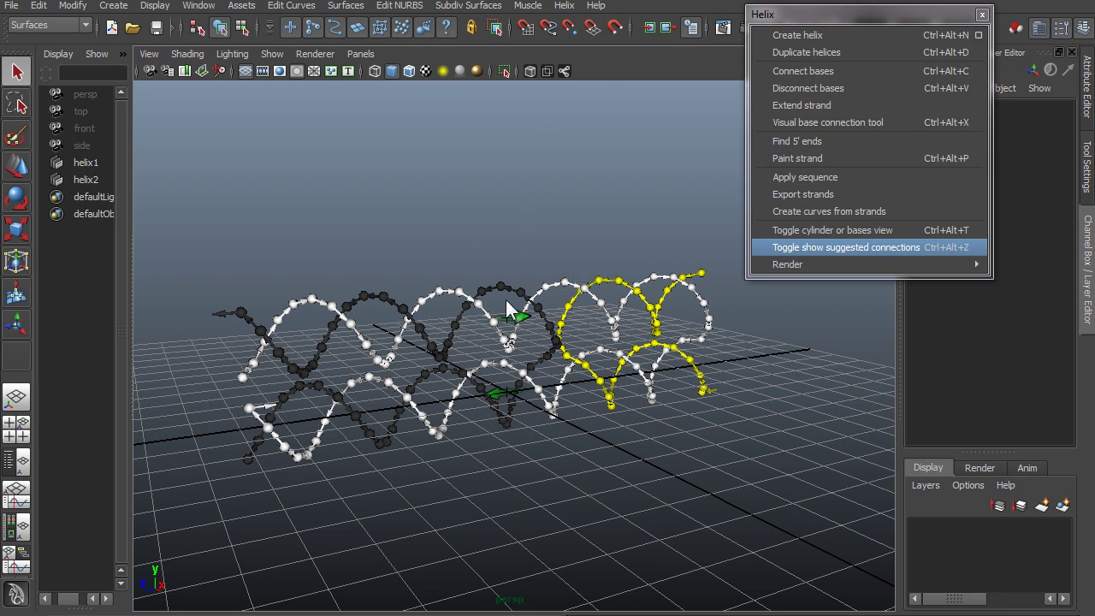
Select helix1 and helix2 and create curves from their strands
scroll(520, 342, "up", 2)
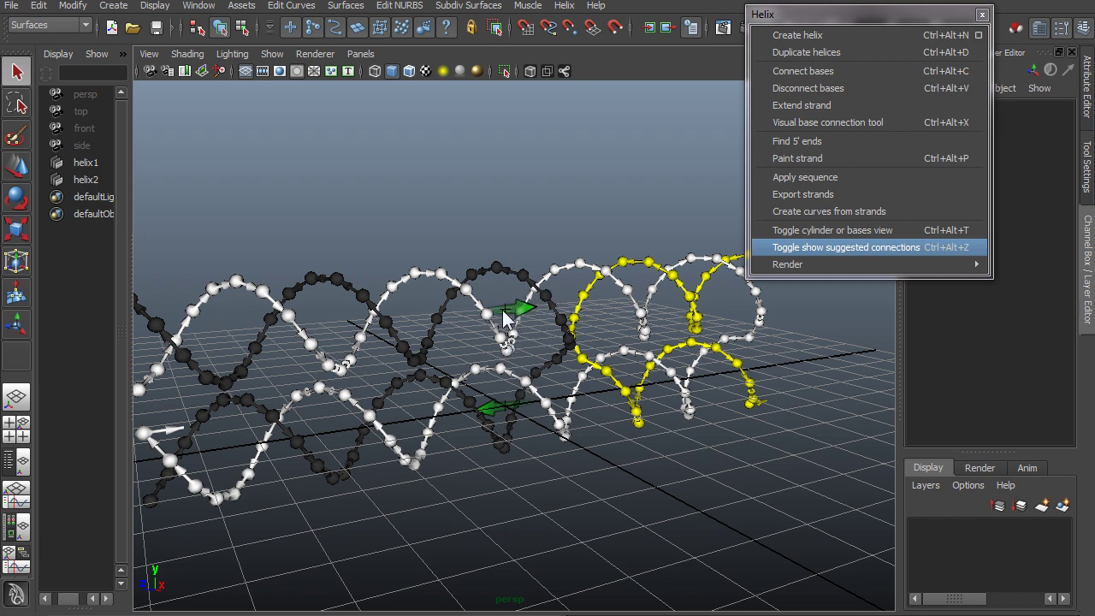
left_click(86, 165)
left_click(85, 181, "ctrl")
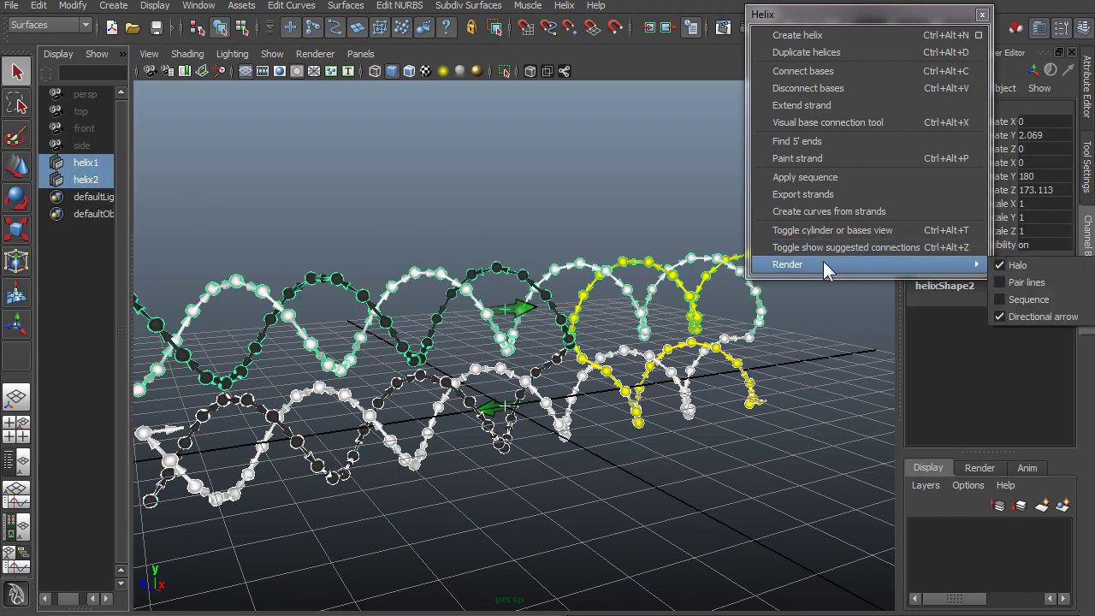
left_click(805, 215)
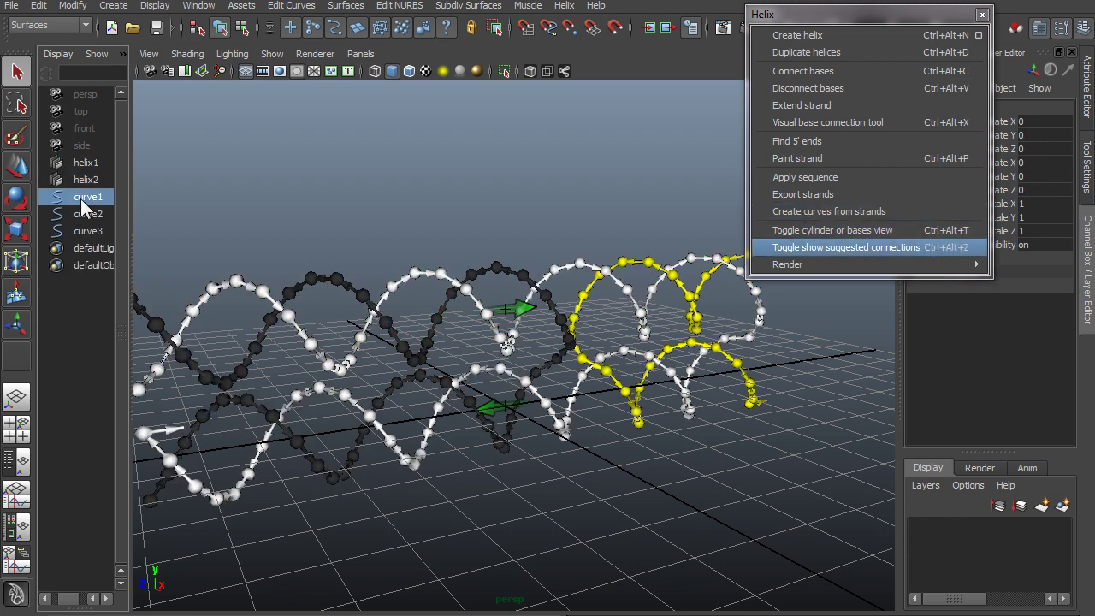
Move curve1, curve2 and curve3 together about 3.8 units along X, away from the helices, and clear the selection
left_click_drag(80, 198, 80, 229)
key("w")
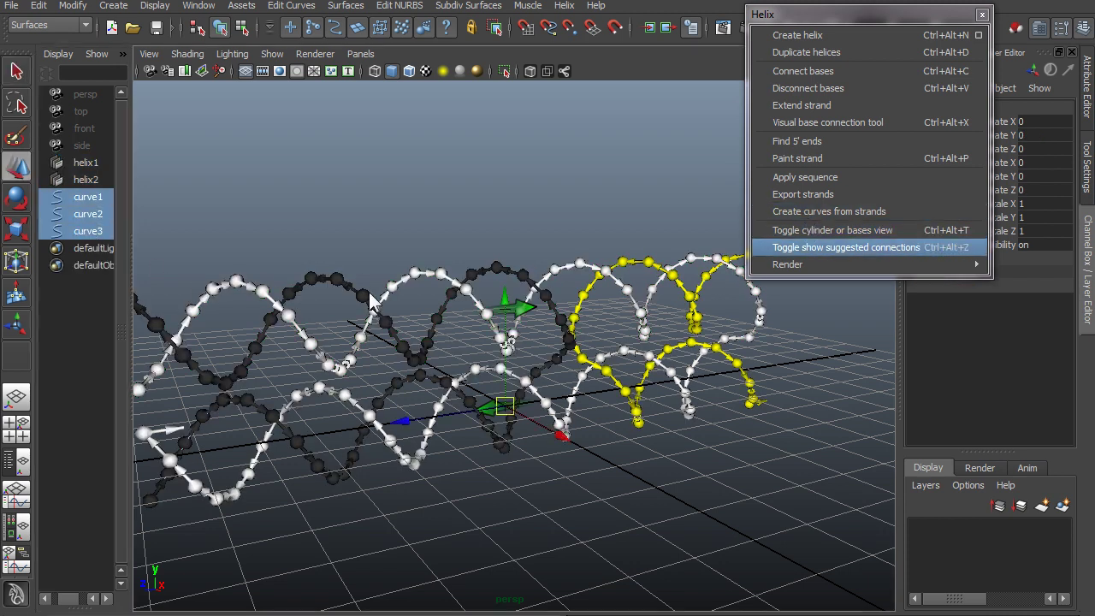
left_click_drag(531, 445, 557, 416, "alt")
left_click(809, 516)
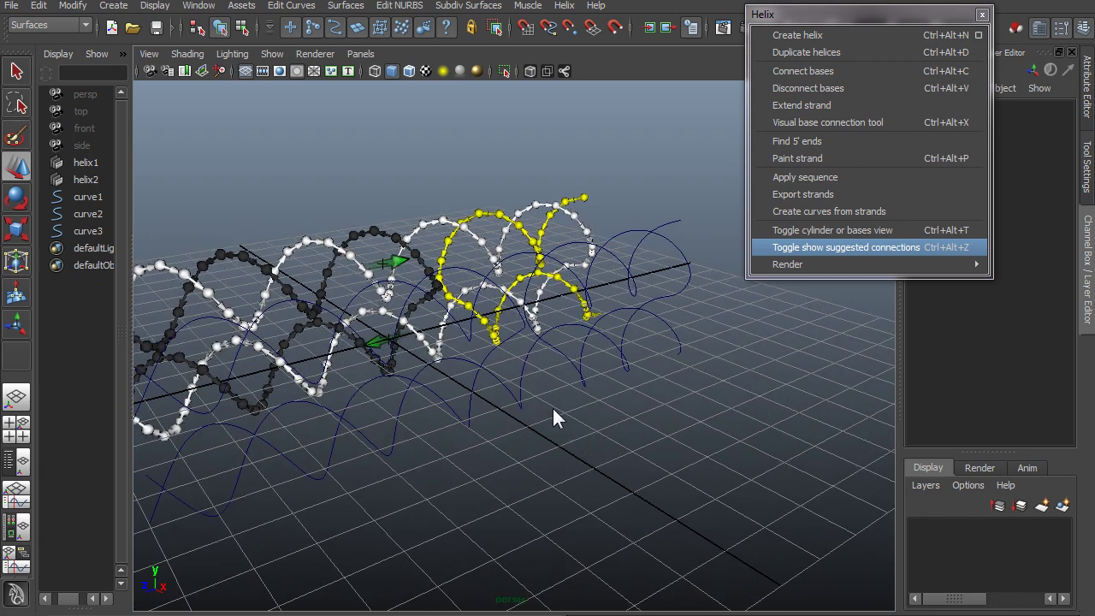
Create a NURBS circle and move it along X to about 7.67, clear of the curves
left_click(119, 10)
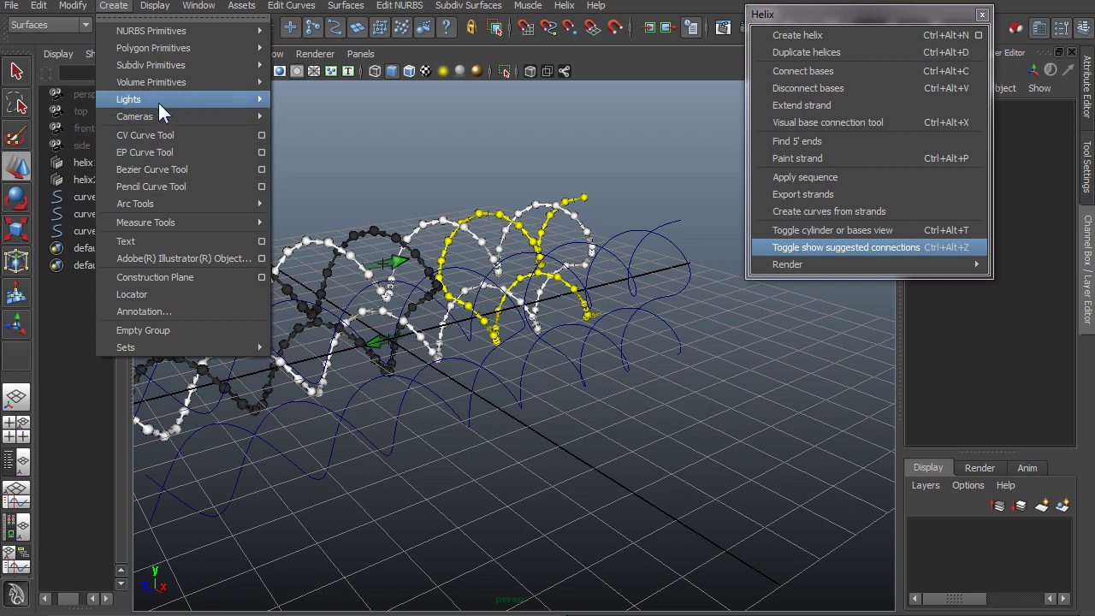
mouse_move(166, 34)
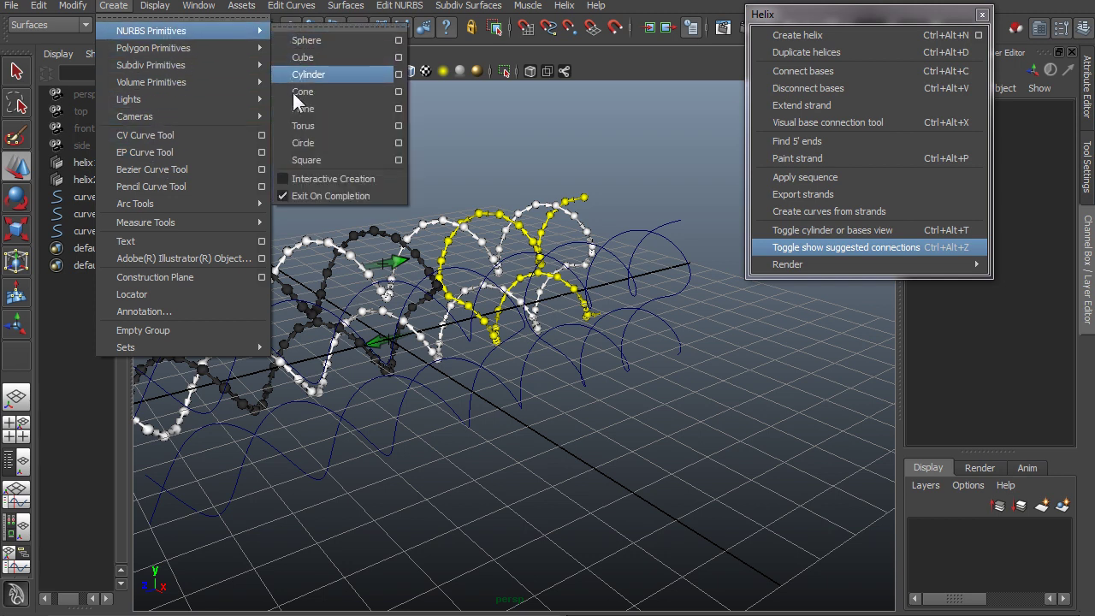
left_click(312, 143)
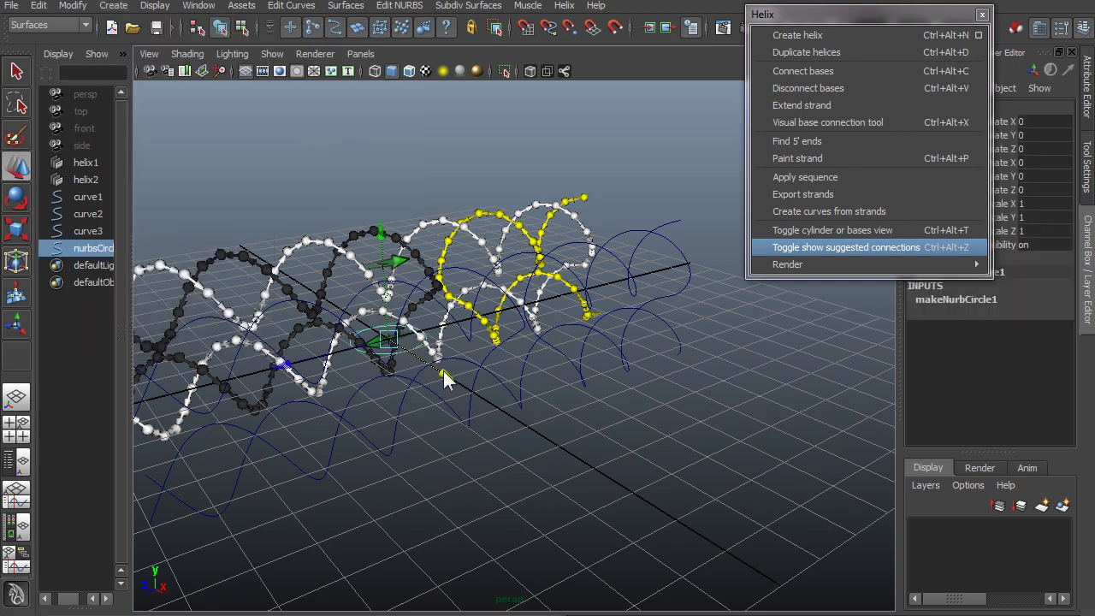
left_click_drag(443, 371, 672, 566)
Scale the NURBS circle uniformly down to about 0.268
key("e")
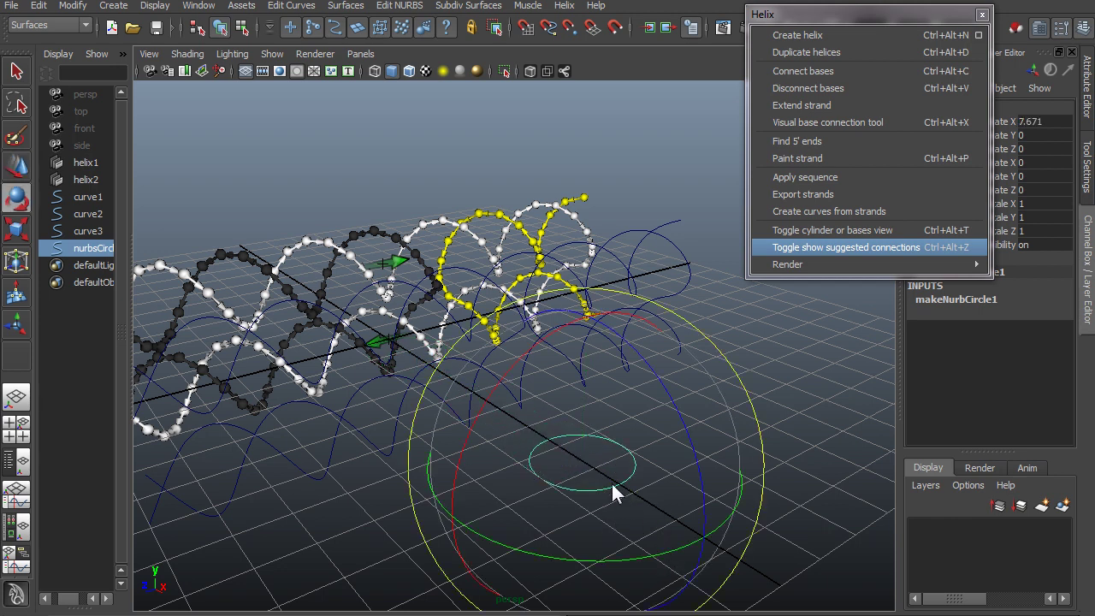
key("r")
left_click_drag(586, 465, 523, 458)
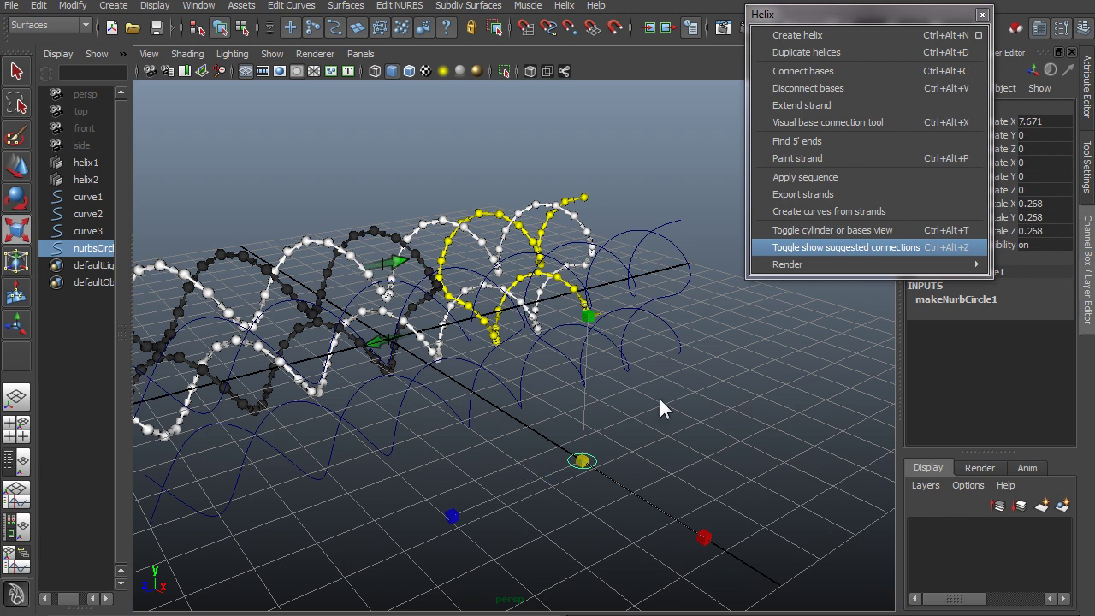
Extrude the NURBS circle along curve2 to form a tube
left_click(680, 344, "shift")
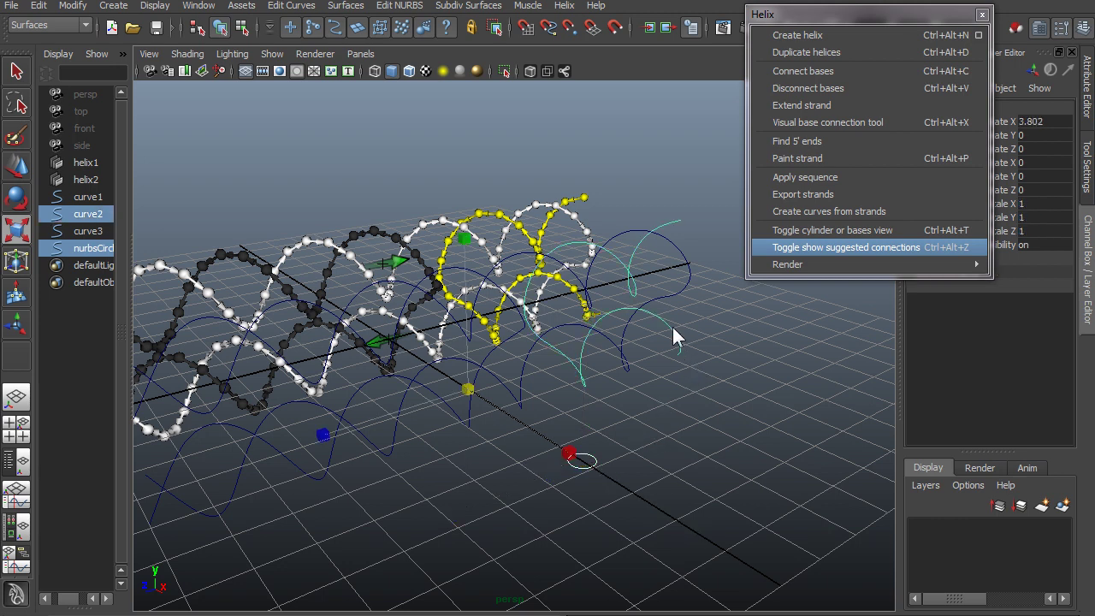
left_click(38, 25)
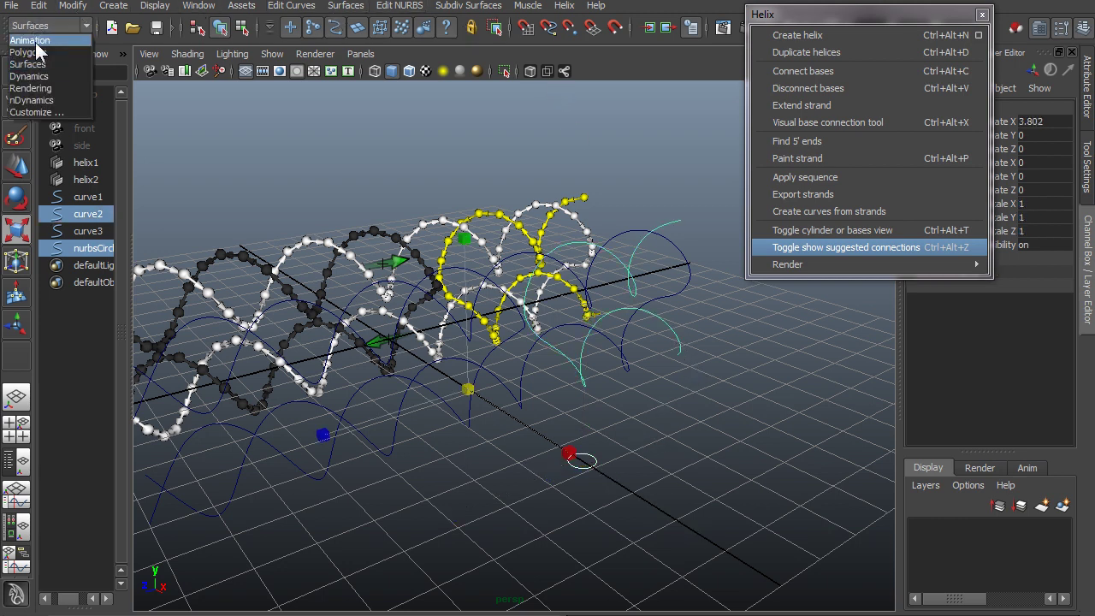
left_click(39, 25)
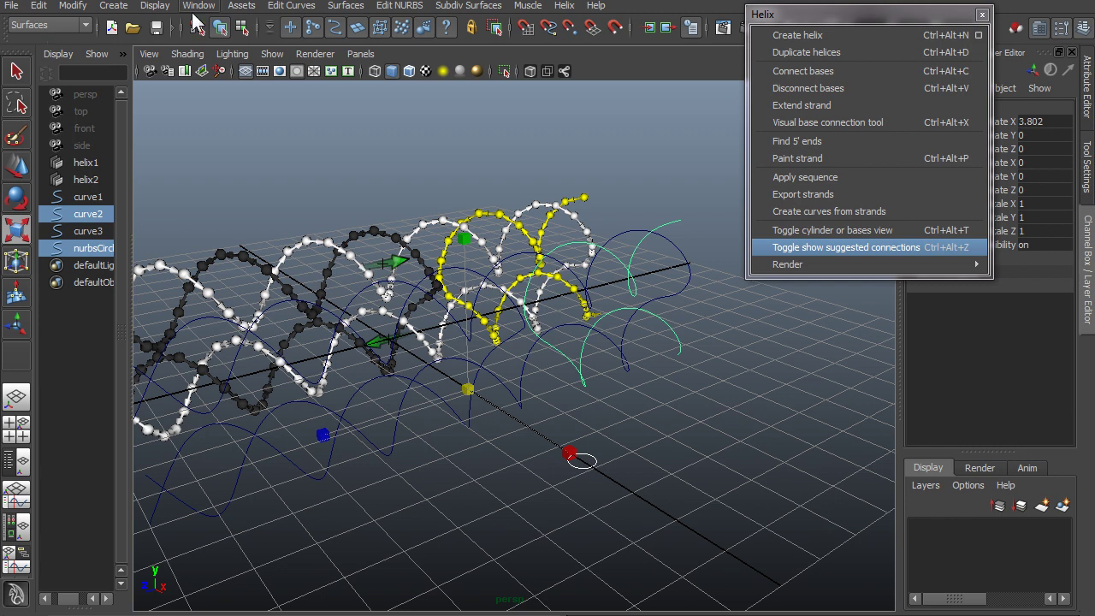
left_click(345, 6)
left_click(361, 84)
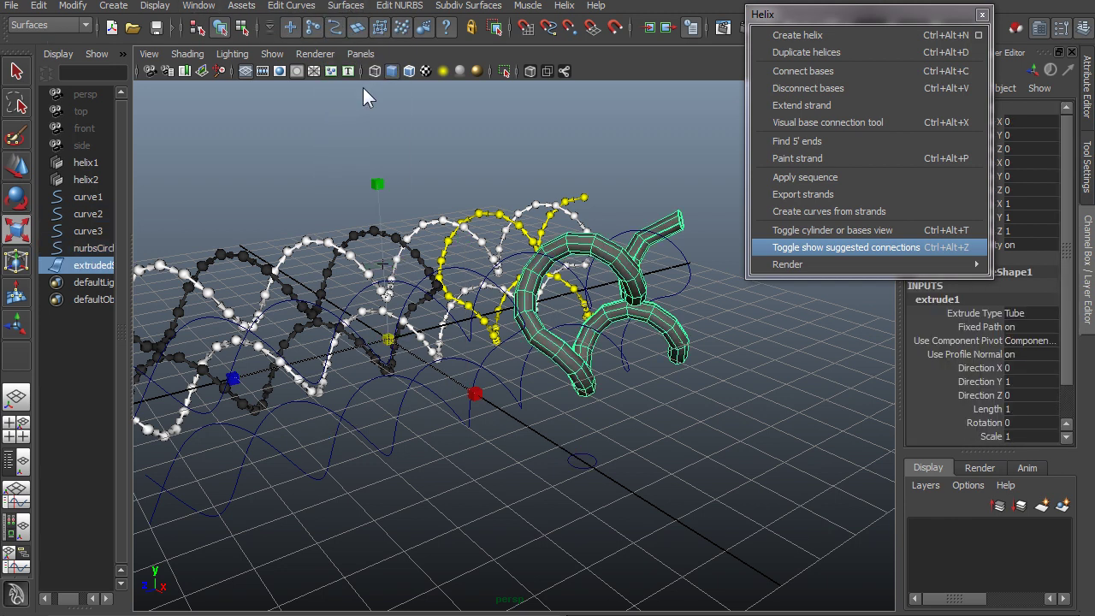
Extrude the NURBS circle along curve1 by repeating the tube extrusion
left_click_drag(713, 395, 508, 472, "alt")
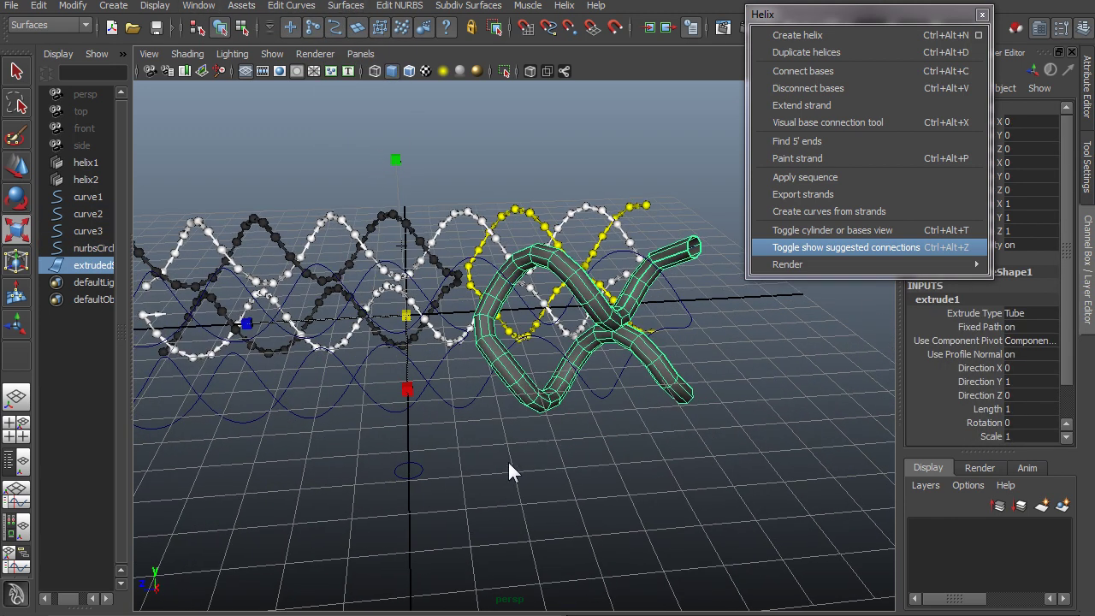
left_click(414, 469)
left_click(445, 402, "shift")
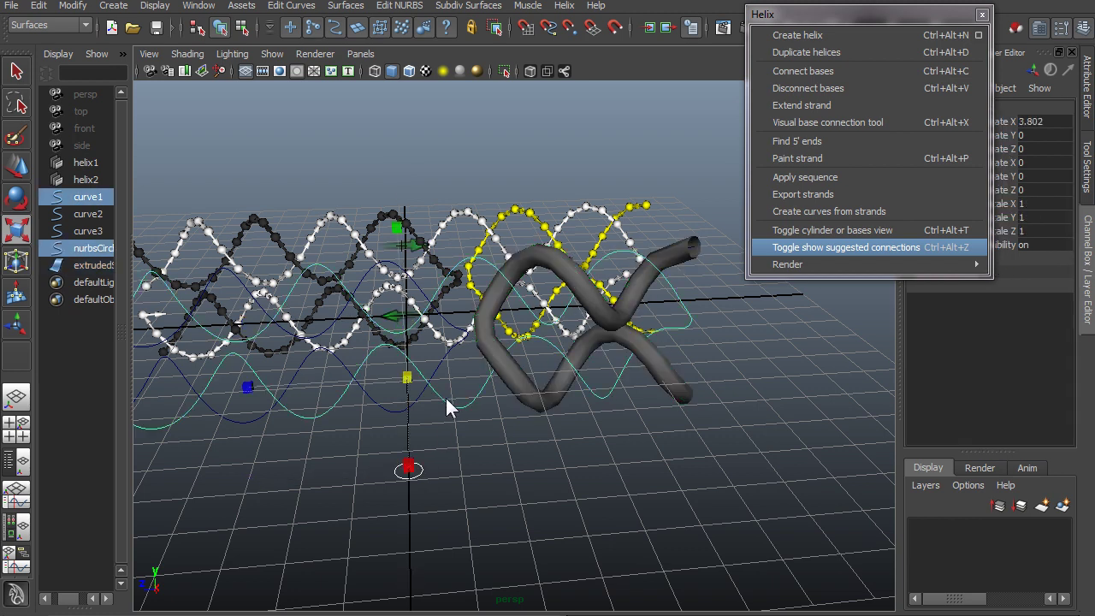
key("g")
Extrude the NURBS circle along the remaining curve, curve3, clear the selection and view the three tubes
left_click_drag(493, 461, 477, 482, "alt")
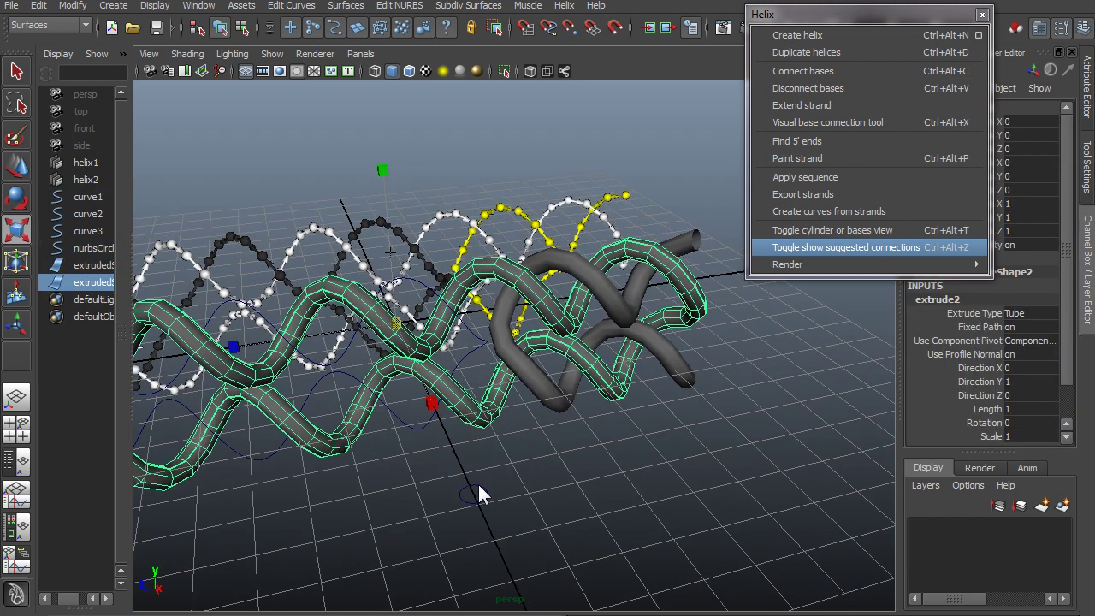
left_click(478, 484)
left_click(419, 427, "shift")
key("g")
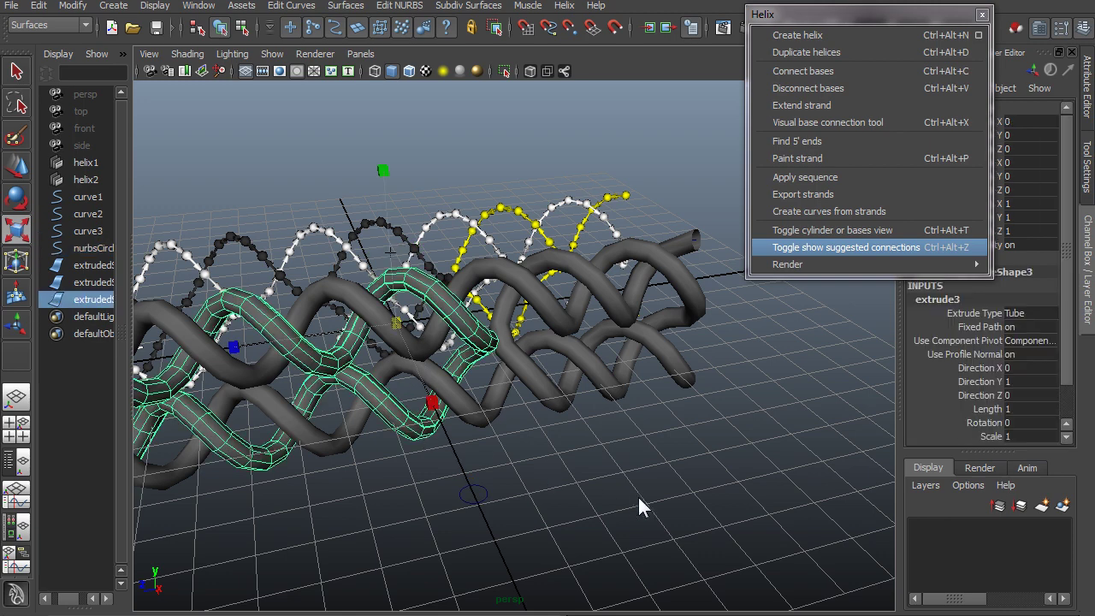
left_click(639, 498)
left_click_drag(639, 499, 503, 463, "alt")
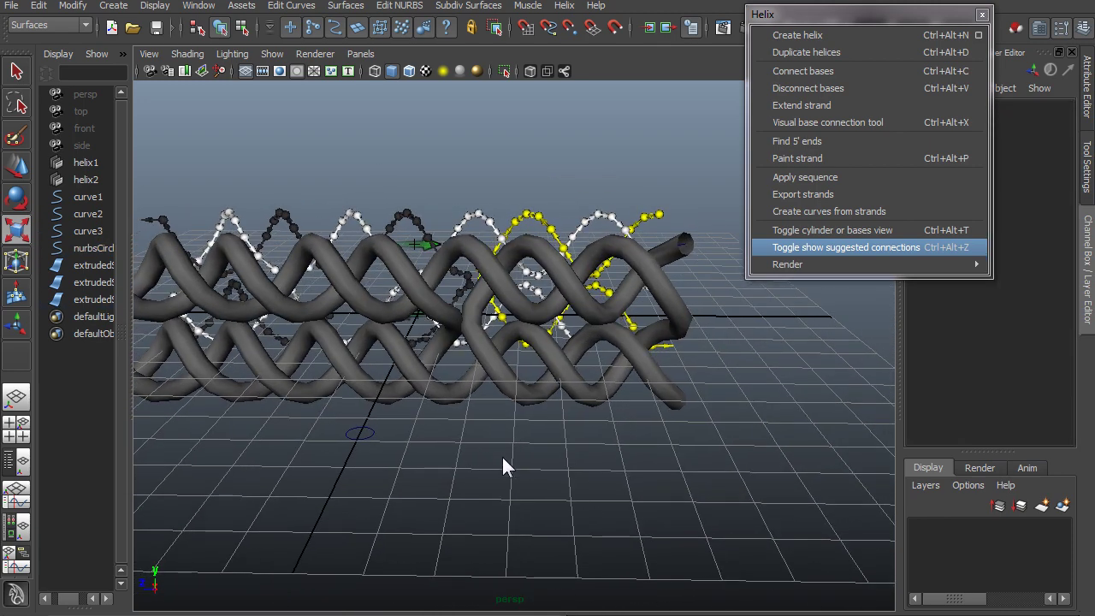
Delete curve1 to curve3, the NURBS circle and the three extruded surfaces, keeping only the two helices
left_click_drag(565, 436, 327, 428, "alt")
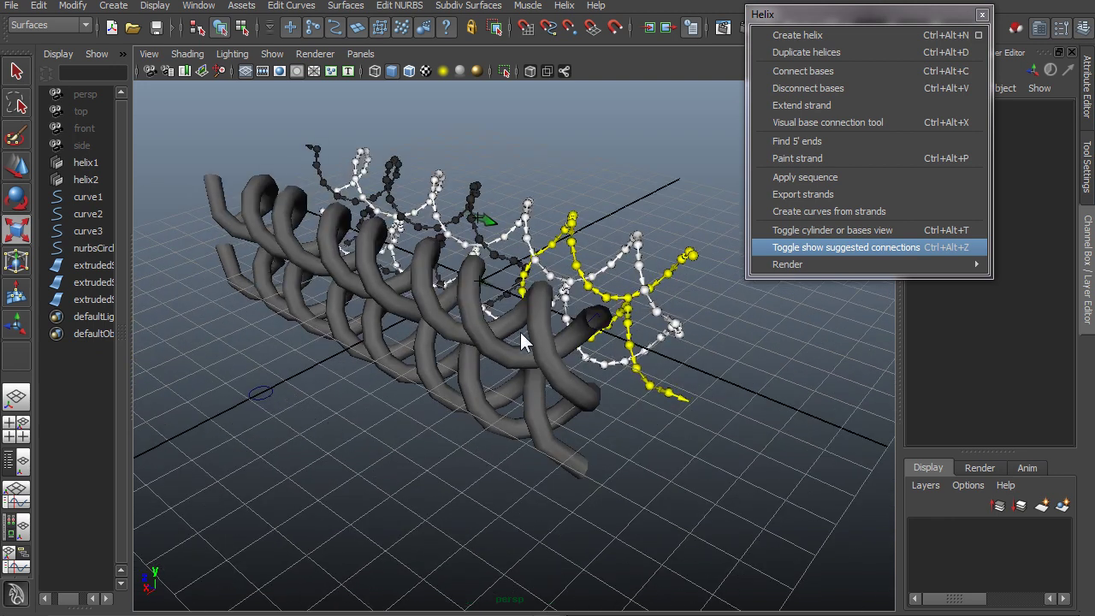
left_click(86, 197)
left_click(90, 295, "shift")
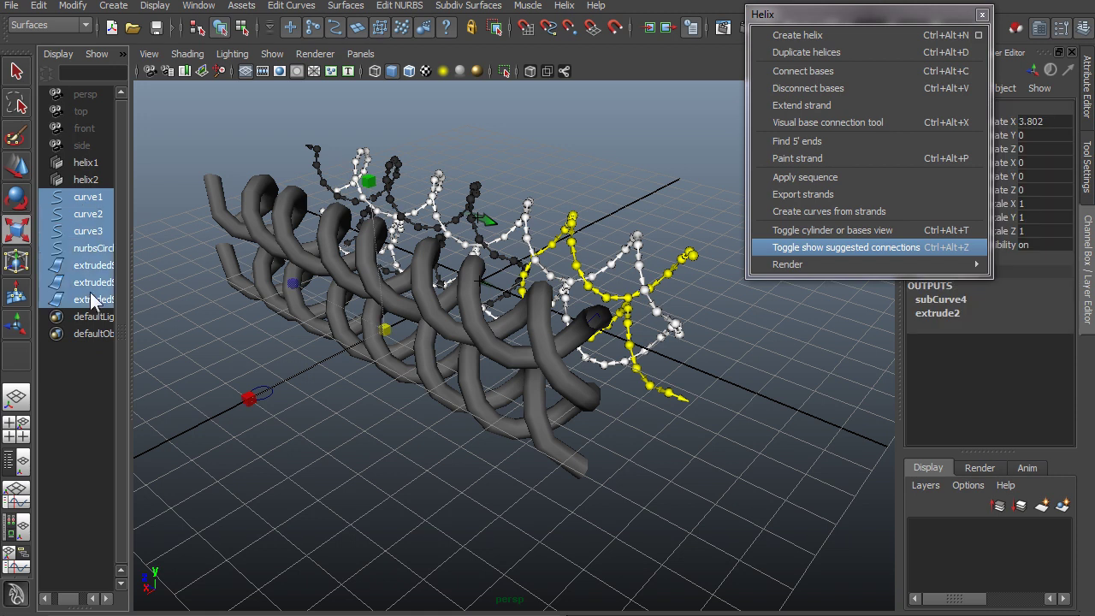
key("Delete")
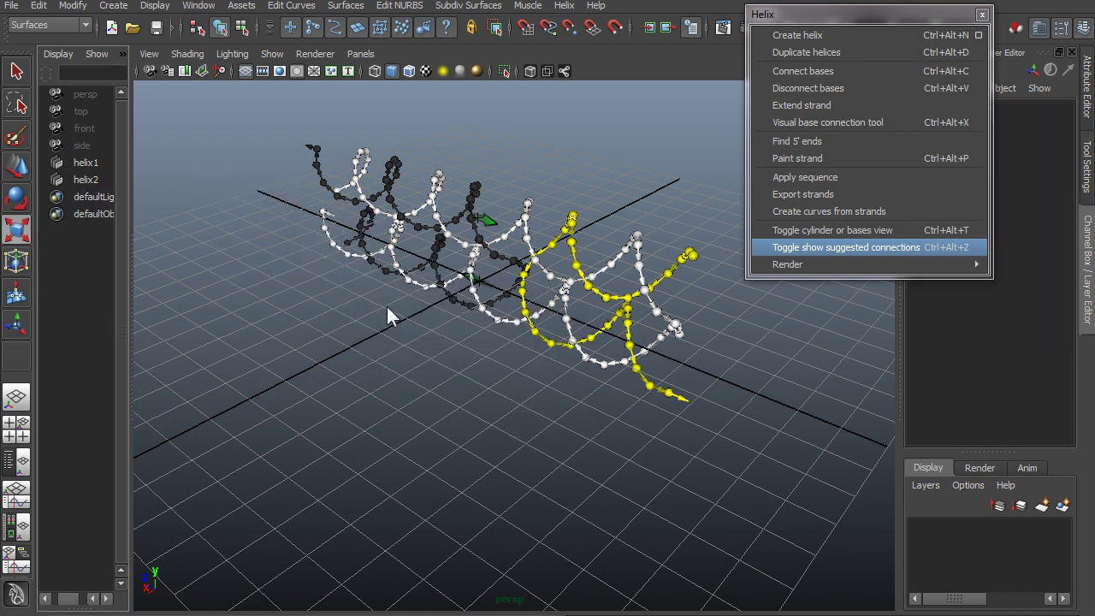
Select the end base of the white strand on helix2 and start applying a DNA sequence to it
left_click_drag(430, 351, 431, 392, "alt")
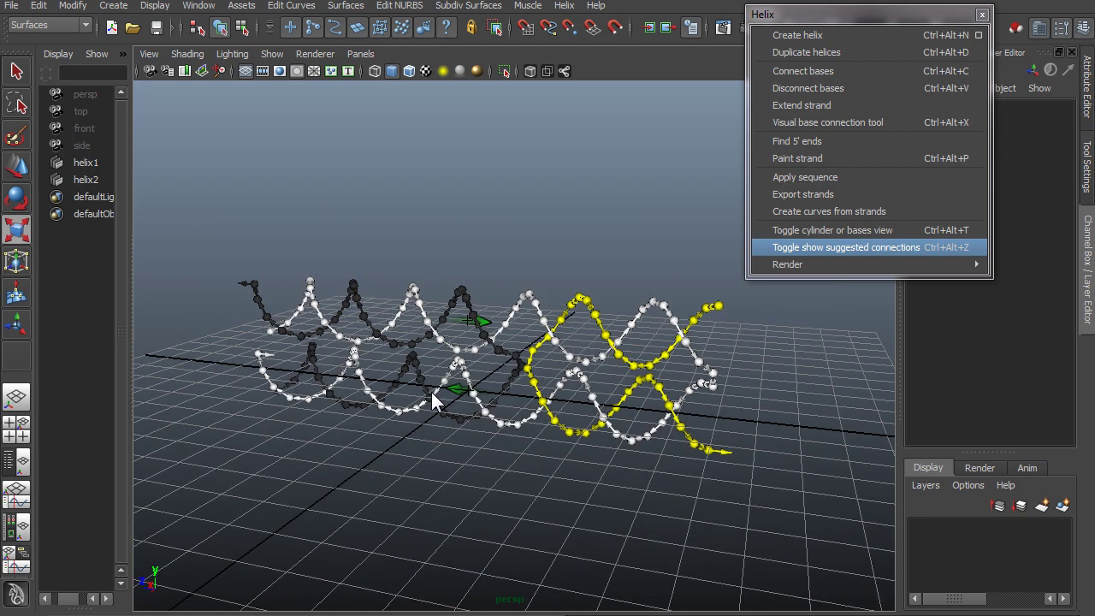
left_click_drag(537, 459, 294, 319, "alt")
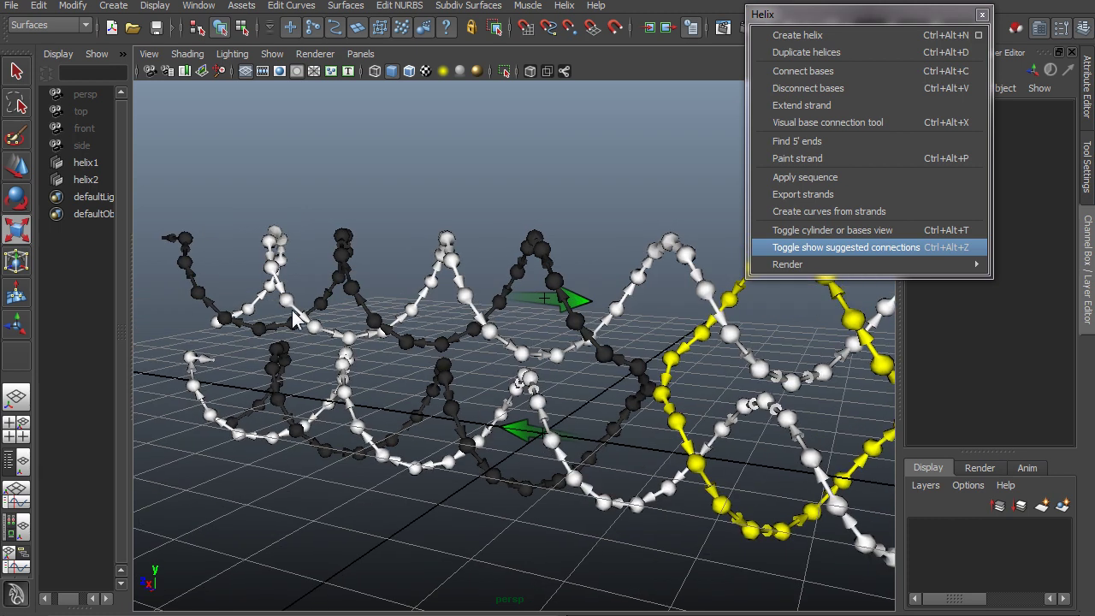
left_click_drag(265, 390, 271, 378, "alt")
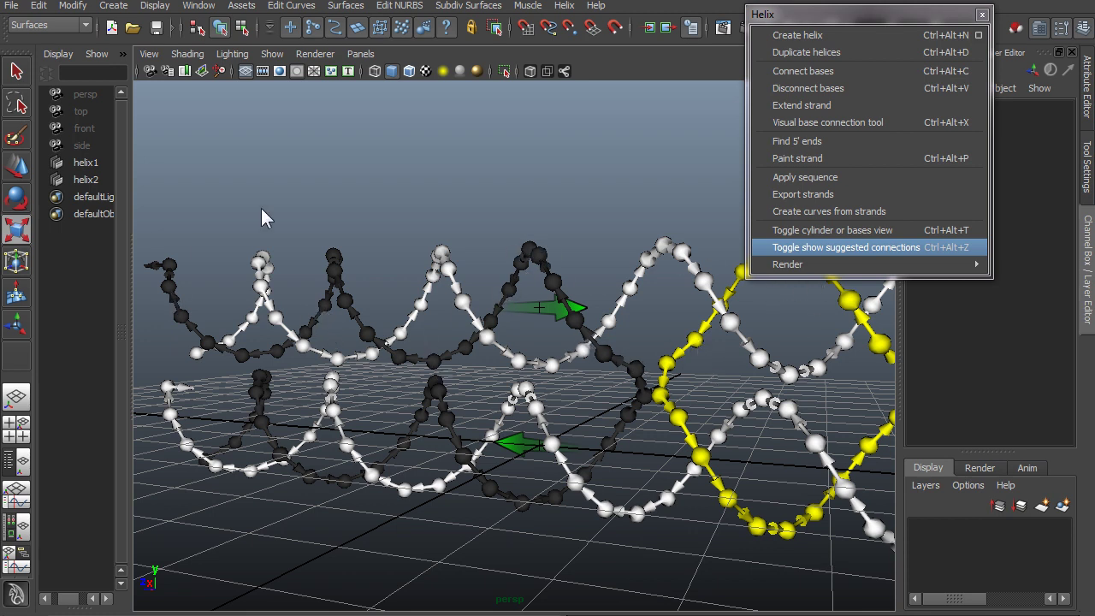
left_click(196, 358)
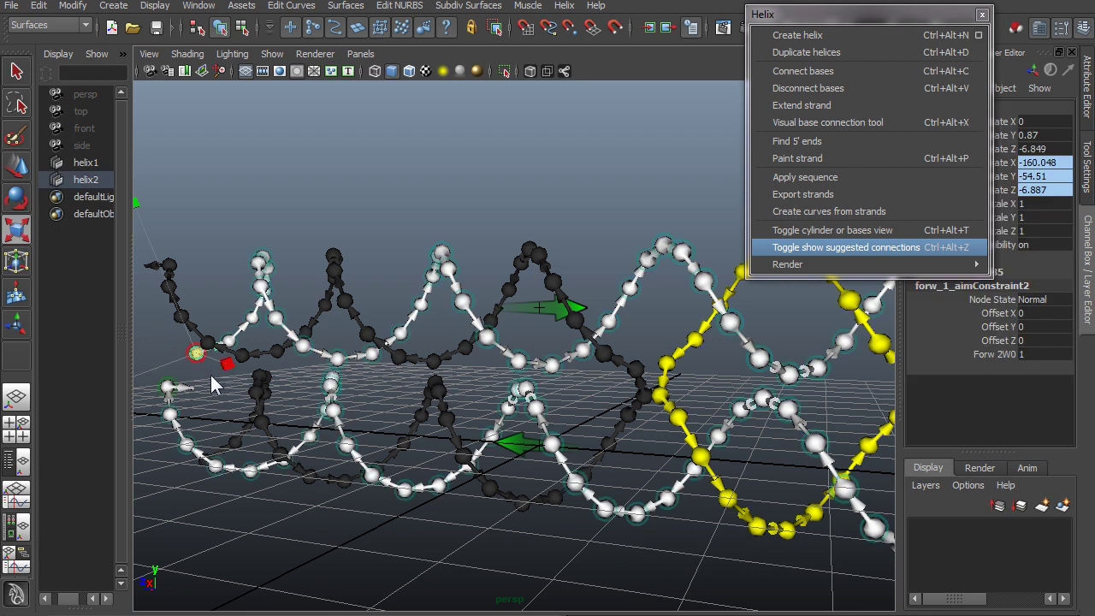
left_click(788, 179)
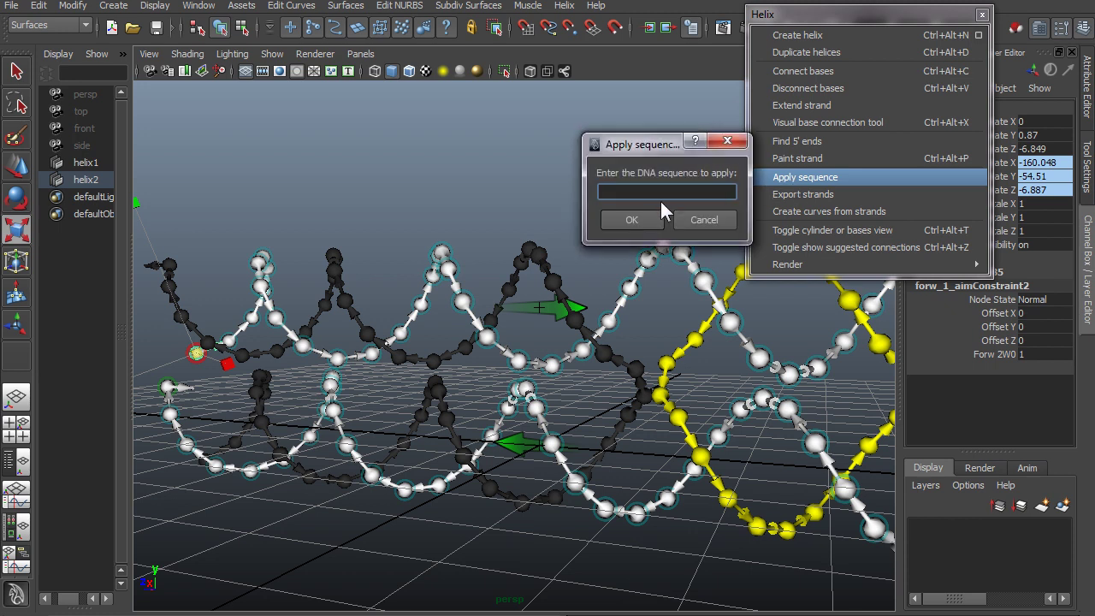
Switch to the text editor and copy the entire DNA sequence from someDNA.txt
key("alt+Tab")
key("alt+Tab")
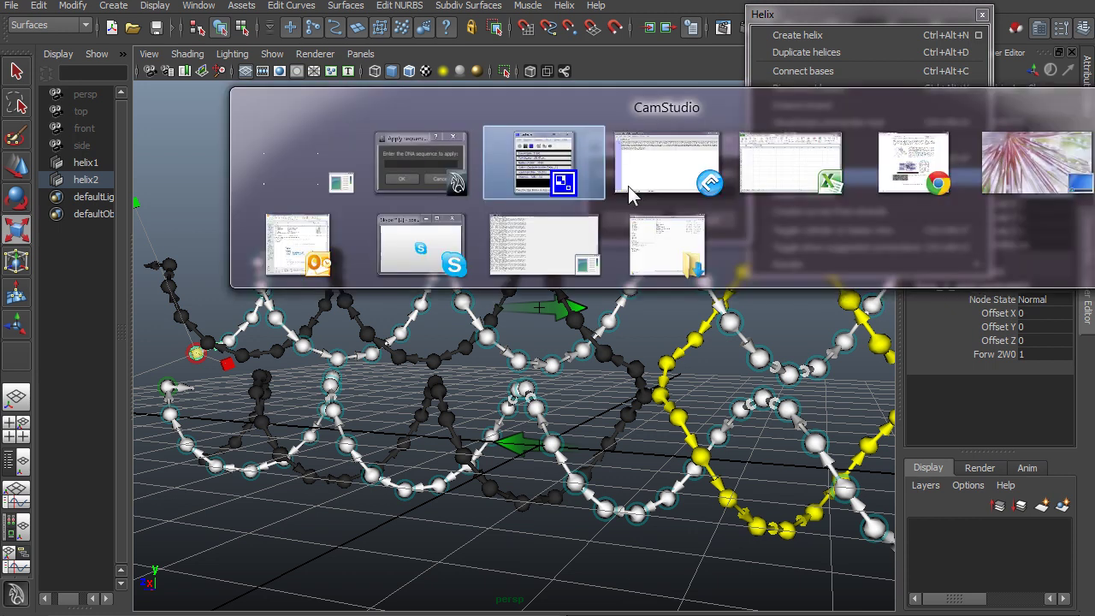
left_click_drag(473, 225, 274, 158)
right_click(334, 182)
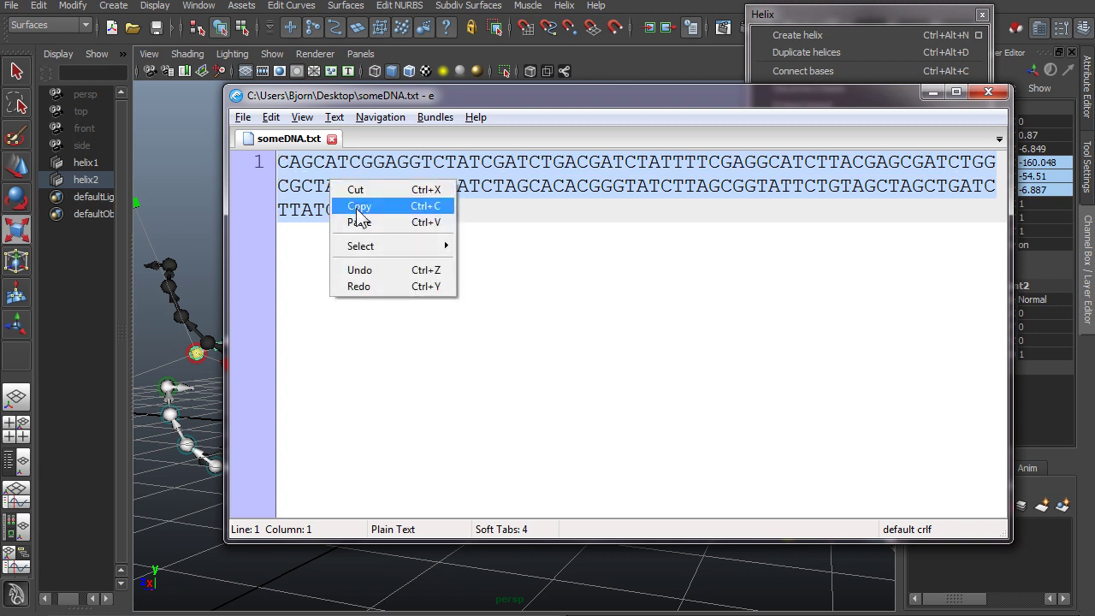
left_click(358, 209)
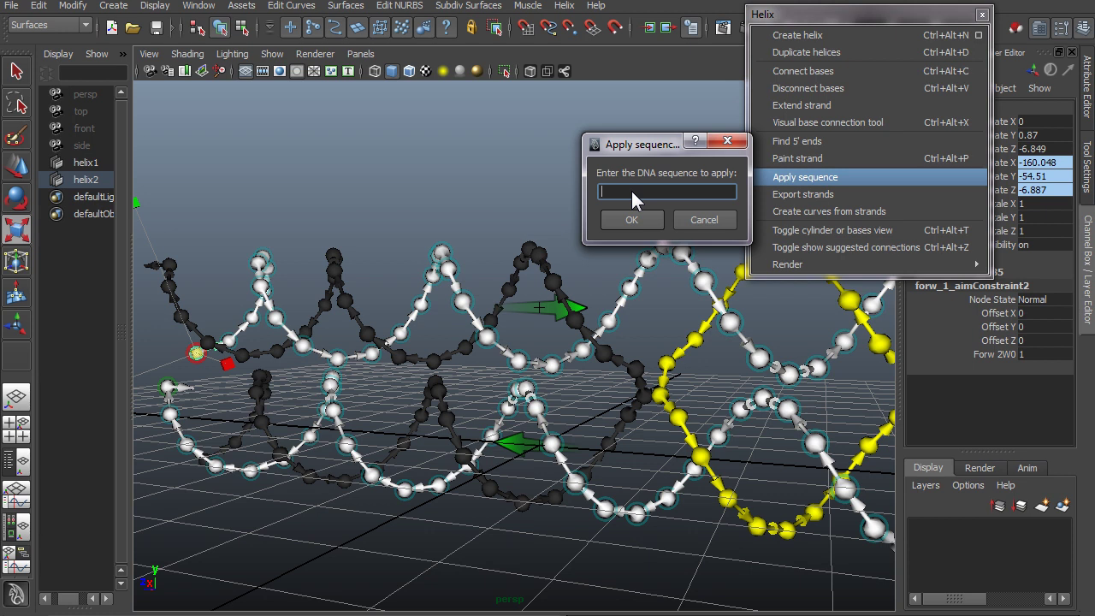
Switch back to Maya, apply the copied DNA sequence to the selected strand and clear the selection
key("ctrl+v")
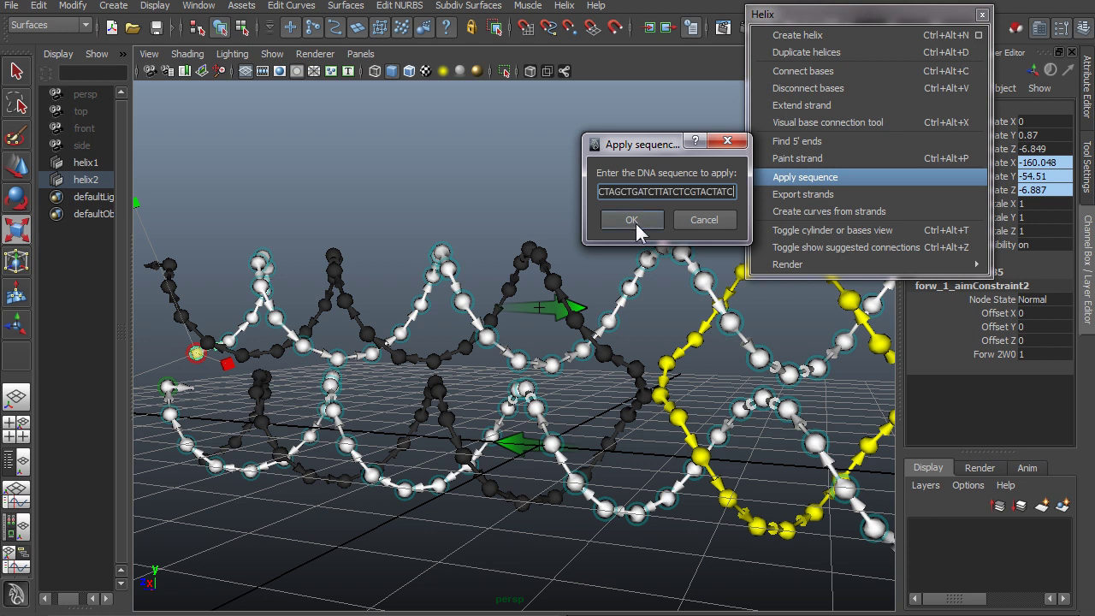
left_click(632, 221)
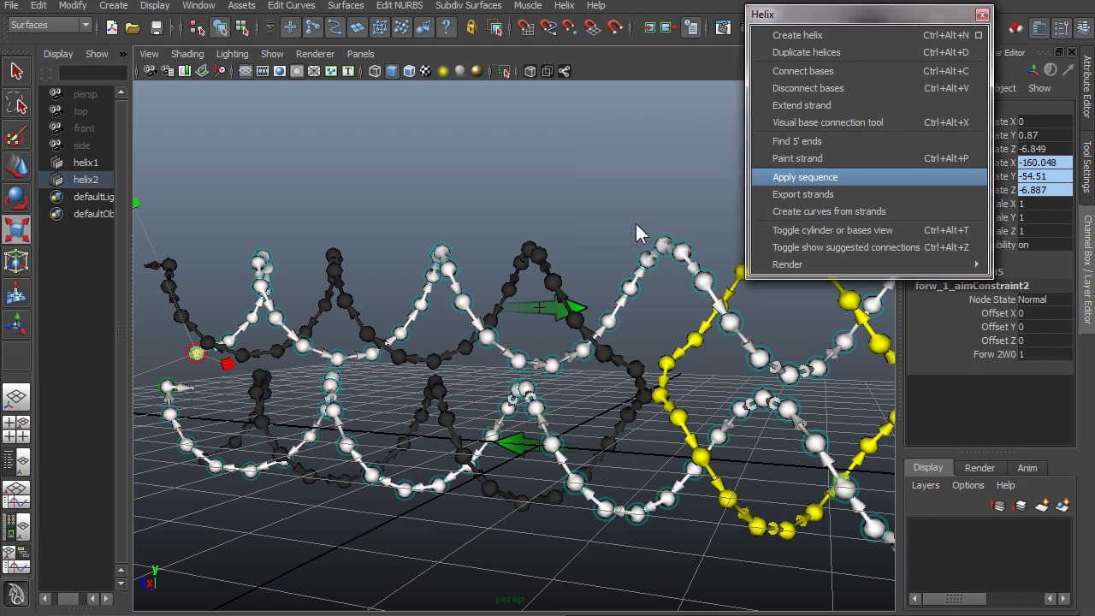
left_click(483, 187)
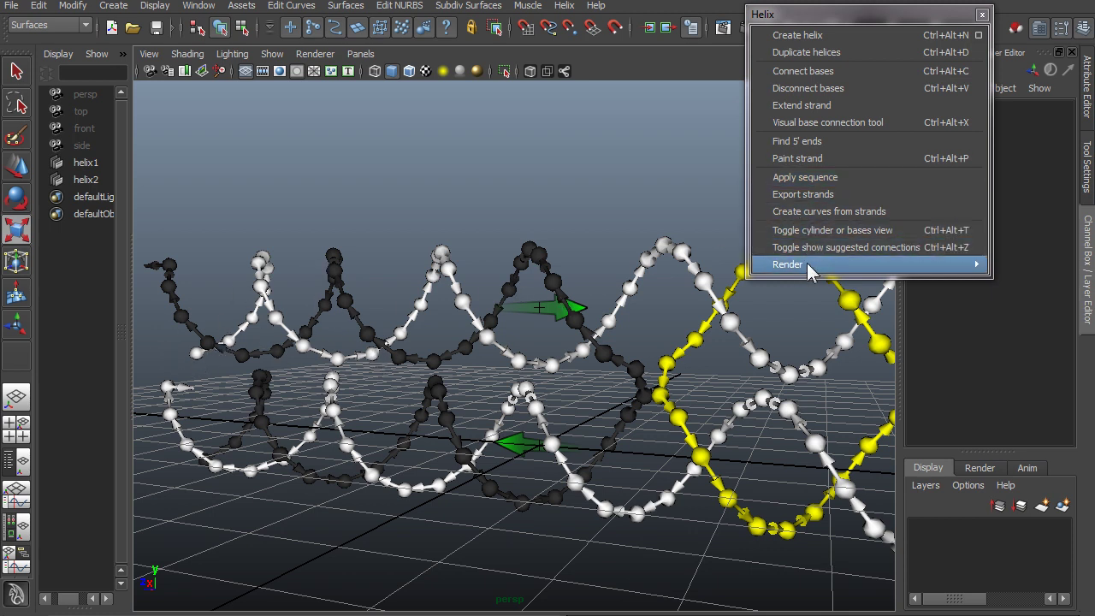
Select bases on the black, white and yellow strands in turn to examine the sequence letters on each strand
mouse_move(872, 264)
left_click(1006, 297)
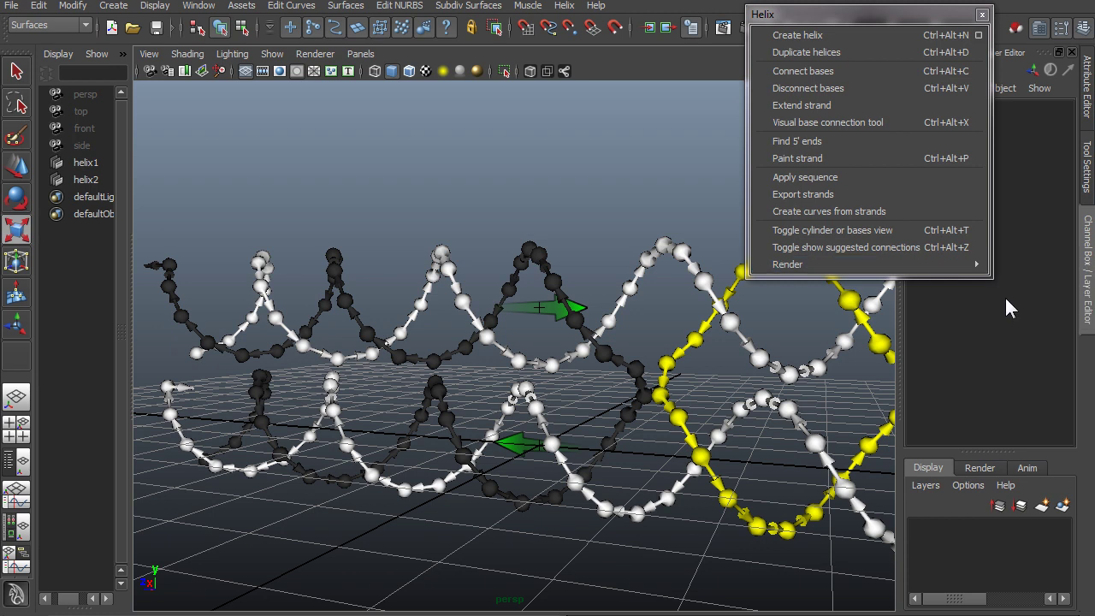
left_click(464, 352)
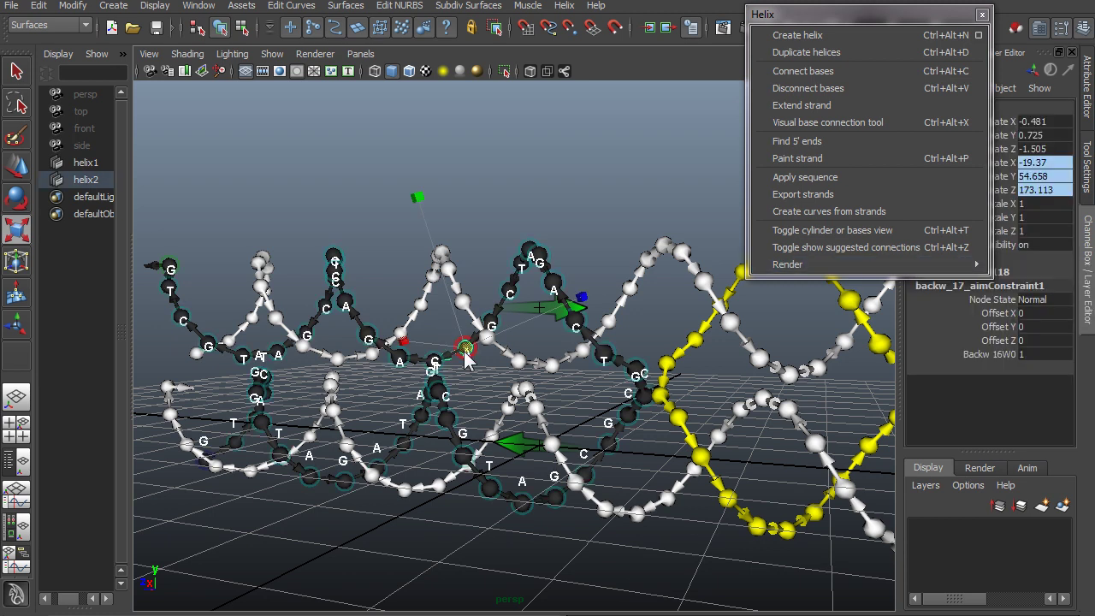
left_click(452, 269)
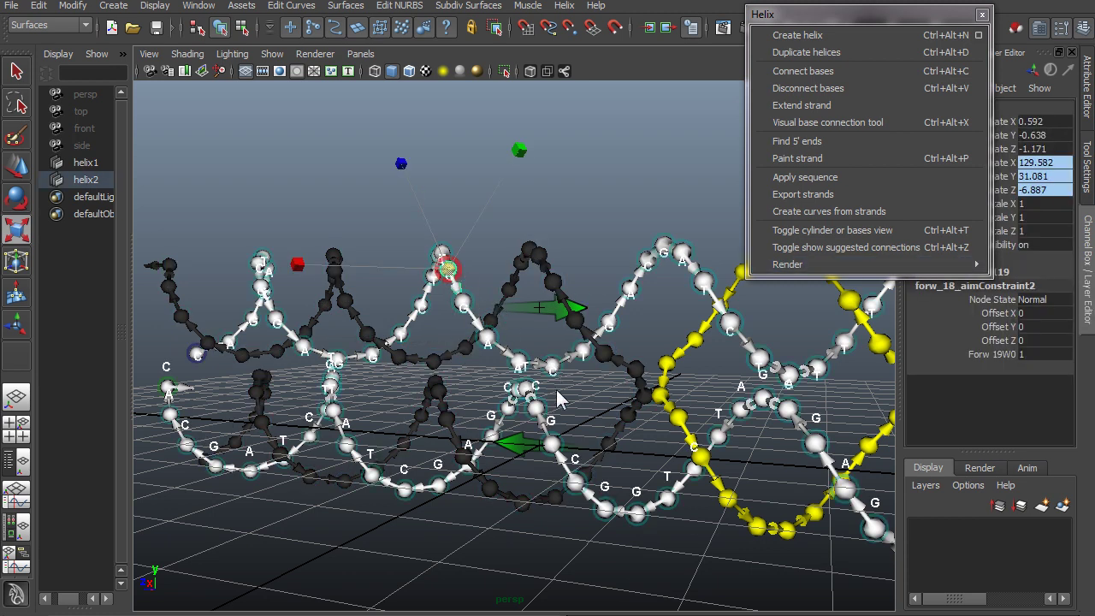
scroll(631, 408, "up", 5)
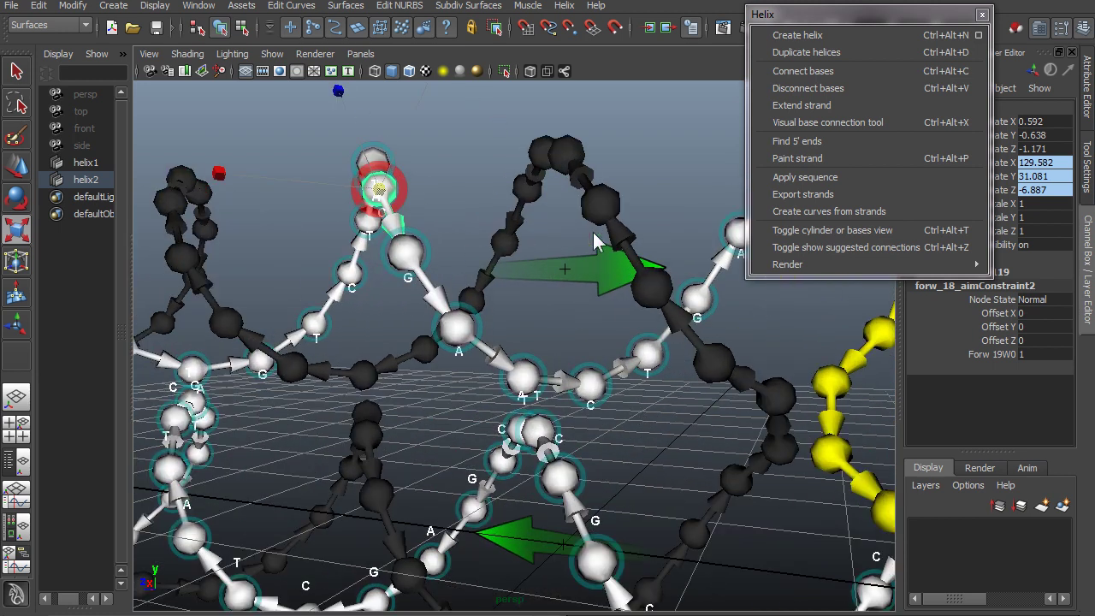
left_click(595, 233)
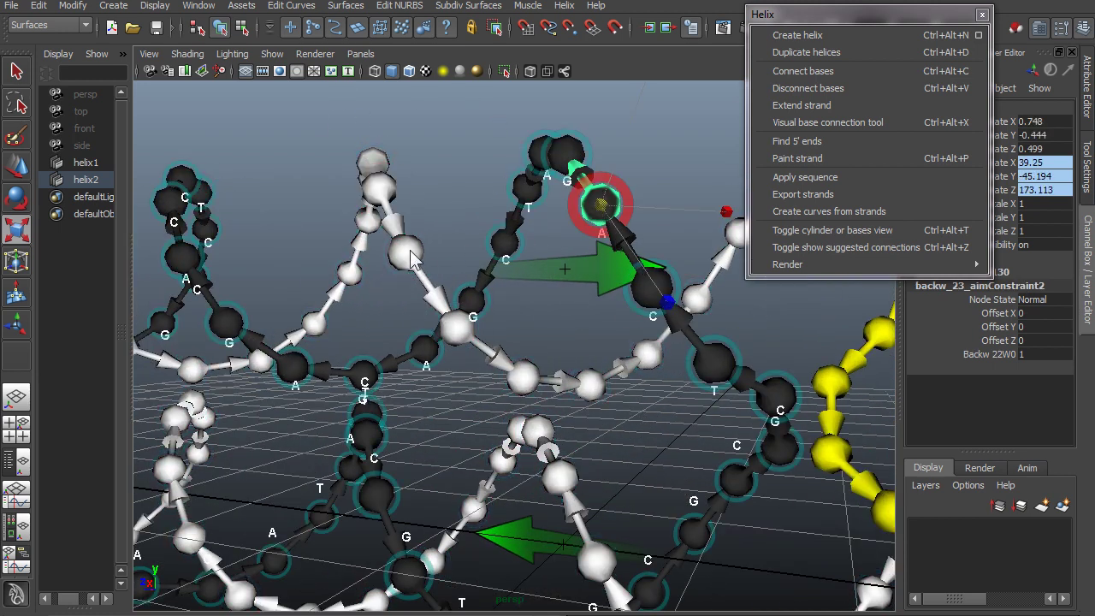
left_click(409, 256)
left_click(831, 384)
left_click_drag(831, 384, 618, 351, "alt")
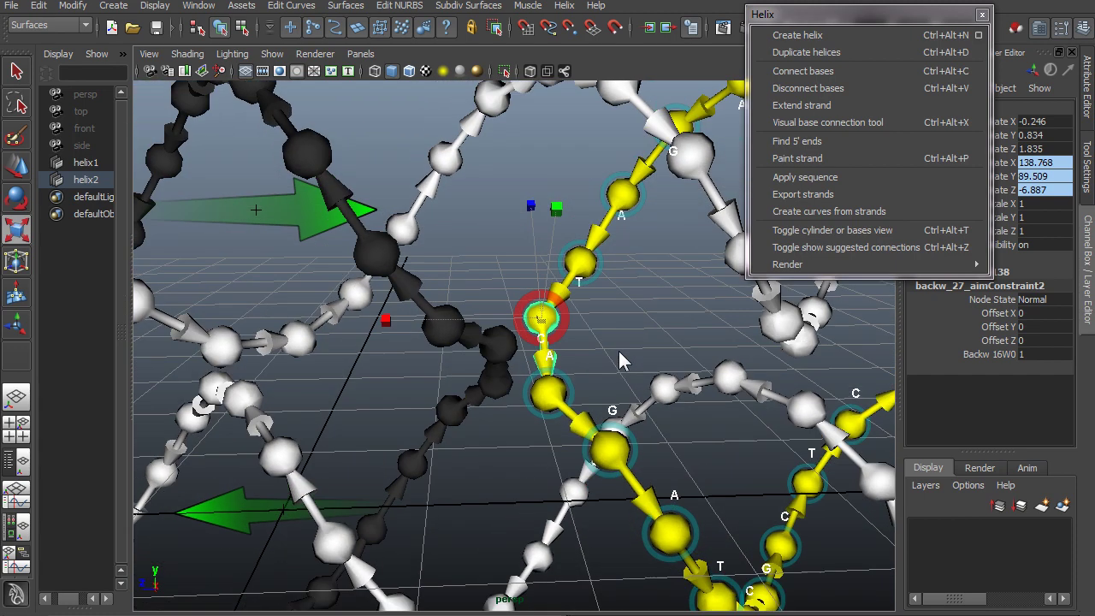
left_click(673, 395)
left_click_drag(673, 394, 642, 385, "alt")
left_click(453, 197)
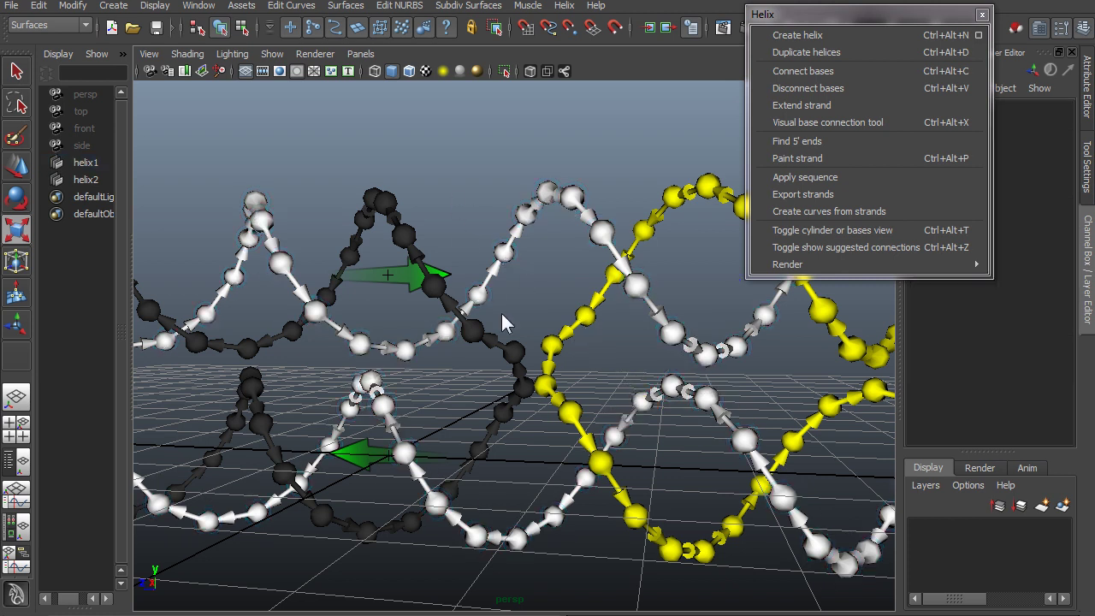
Export the strands to the Desktop as a comma-separated values file named strands.csv
left_click_drag(501, 313, 568, 339, "alt")
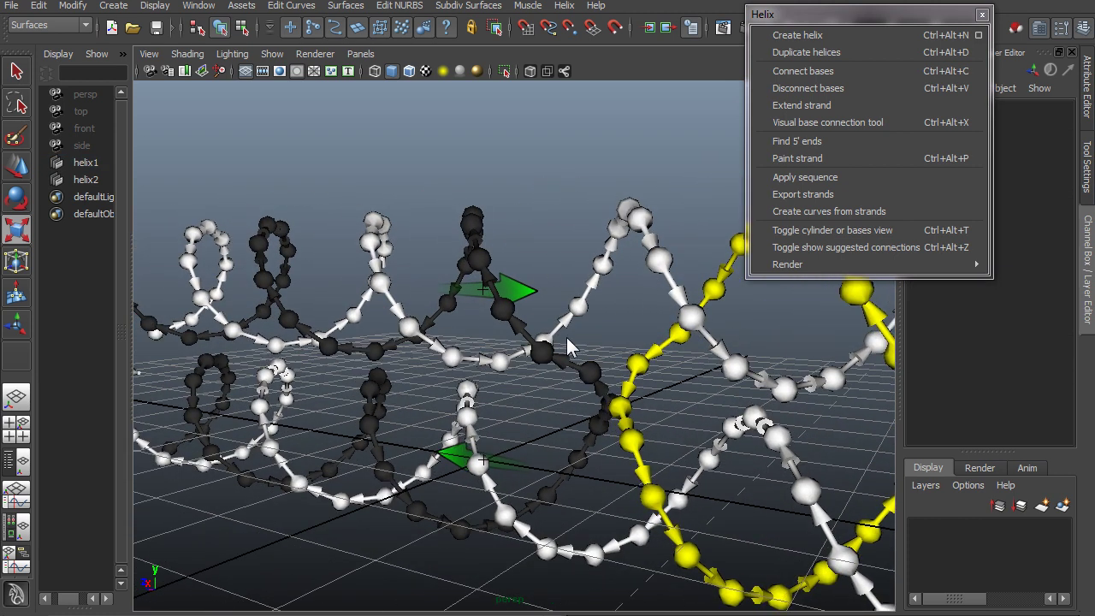
left_click(788, 196)
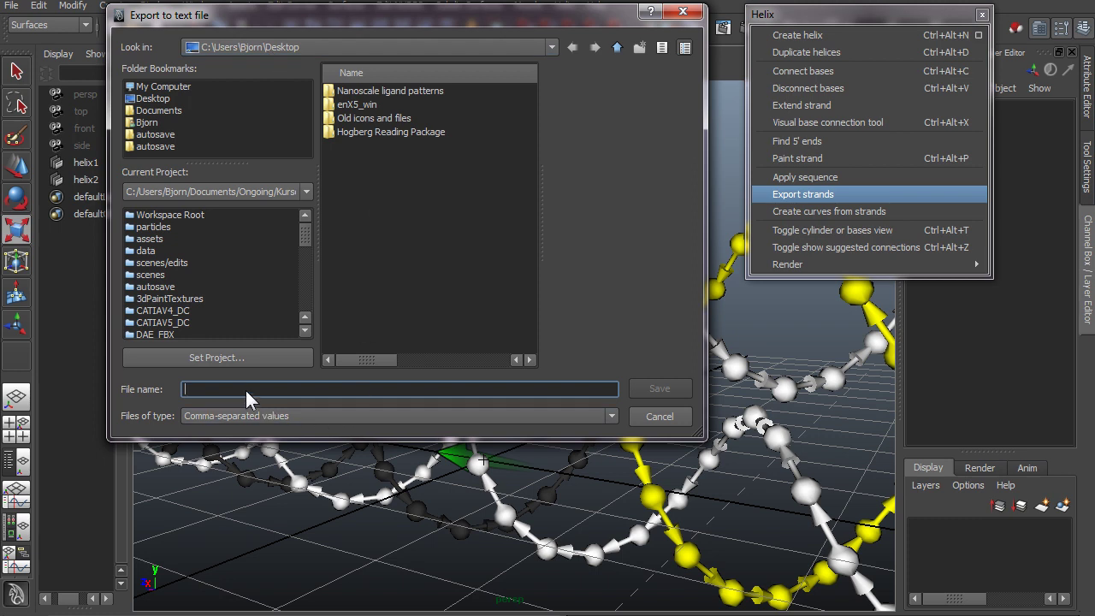
left_click(255, 416)
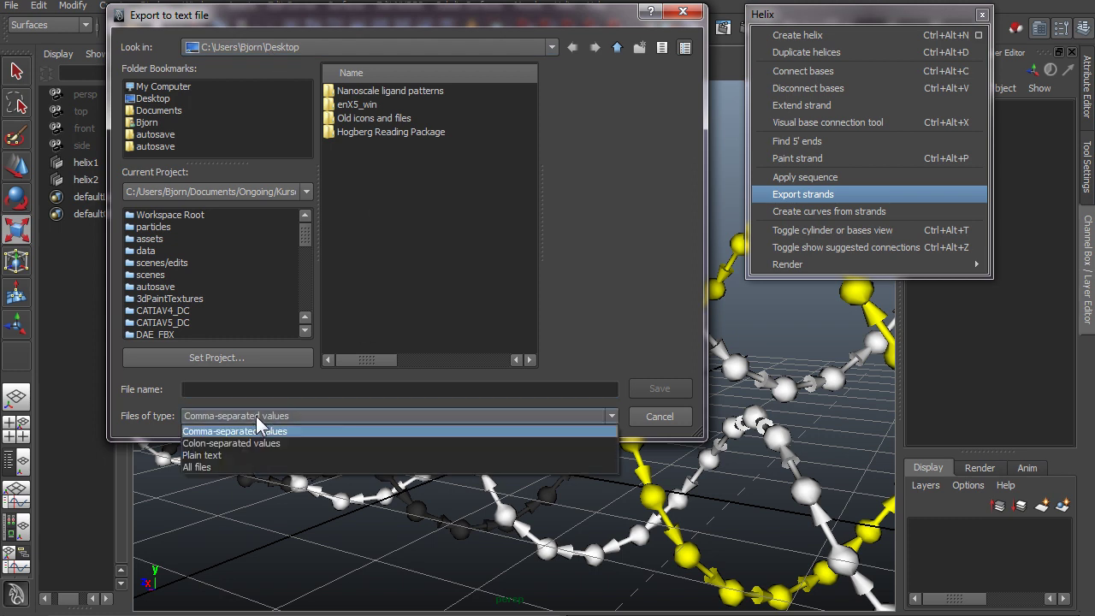
left_click(256, 416)
left_click(225, 391)
type("strands.c")
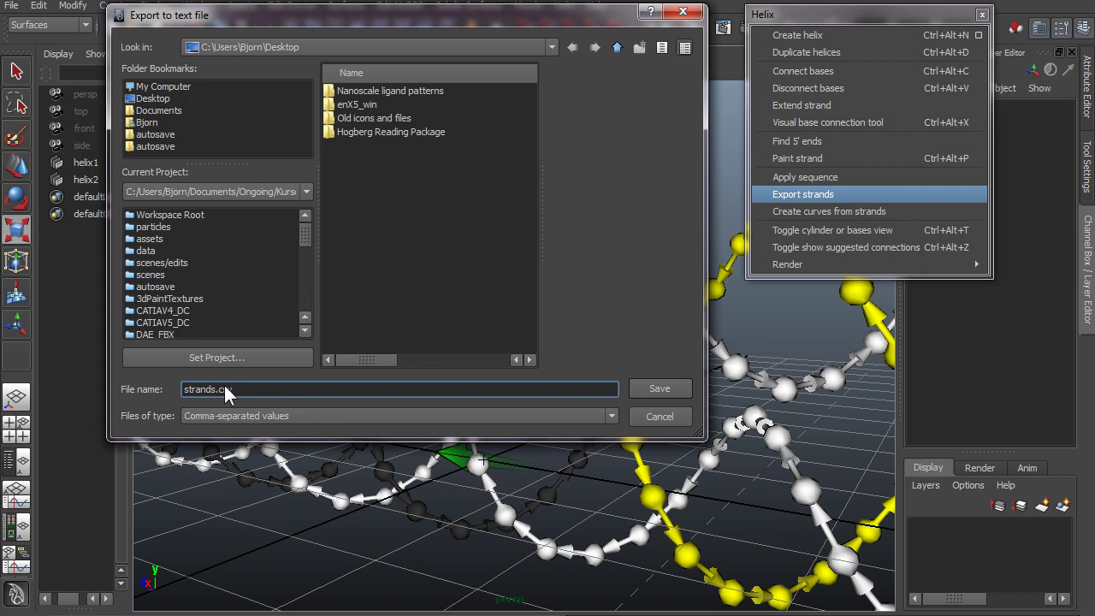
key("Return")
Switch to Excel and start a text import of strands.csv from the Desktop with cell A20 selected
key("alt+Tab")
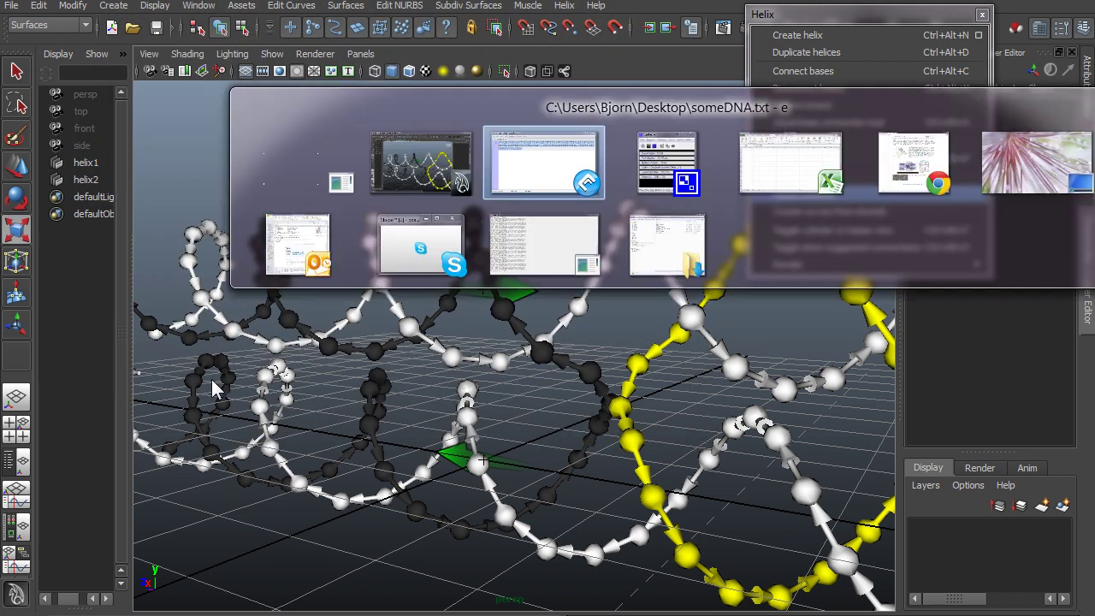
left_click(794, 162)
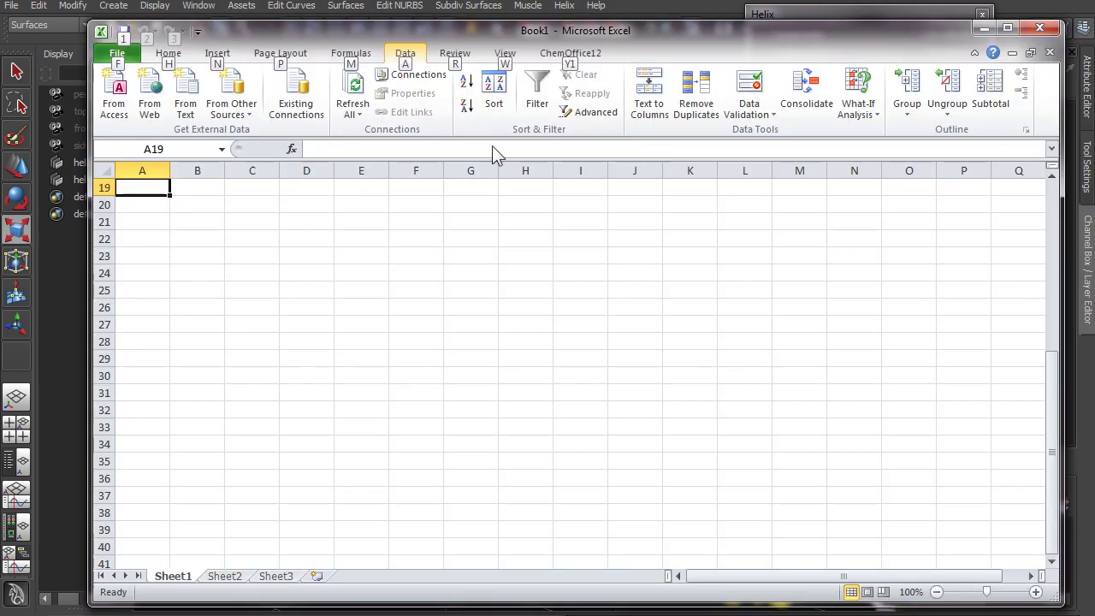
left_click(327, 275)
left_click(141, 207)
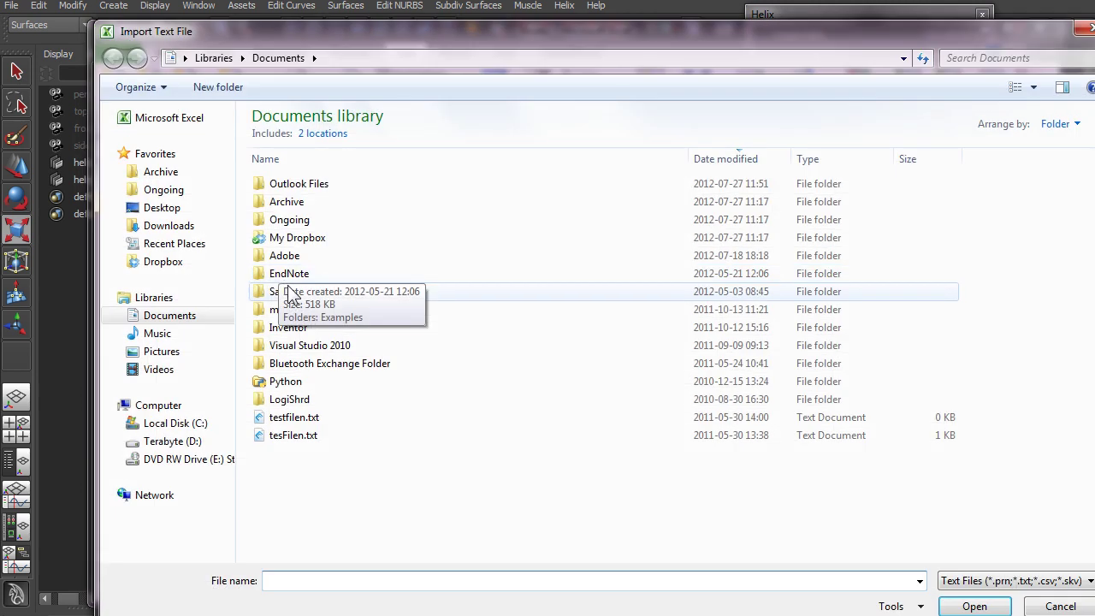
left_click(156, 208)
double_click(294, 137)
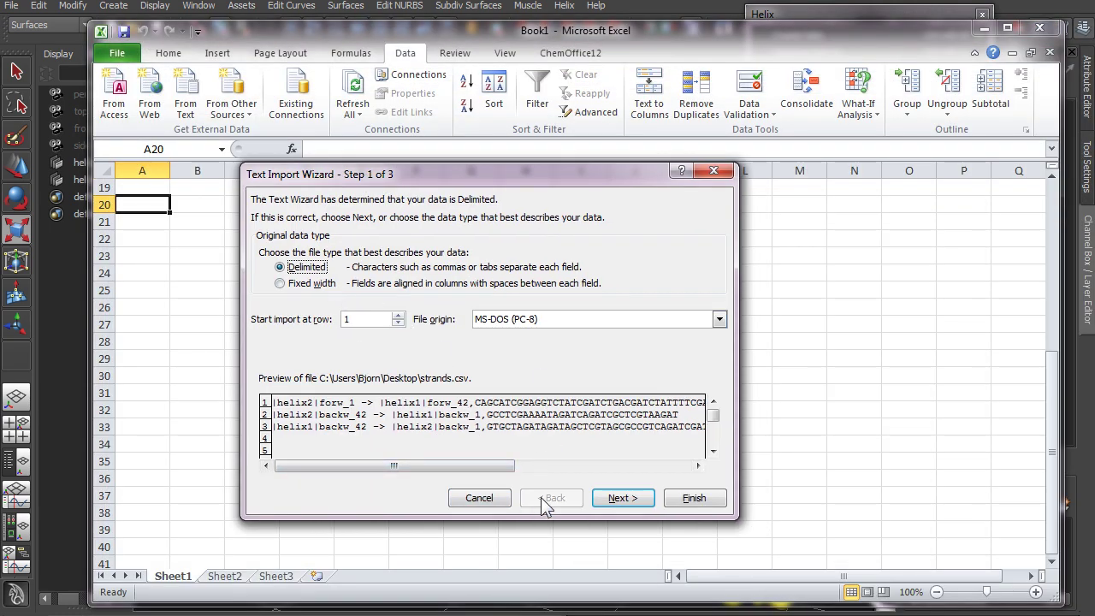
Import the delimited file with comma added as a delimiter, placing the data in the existing worksheet at A20
left_click(612, 502)
left_click(268, 281)
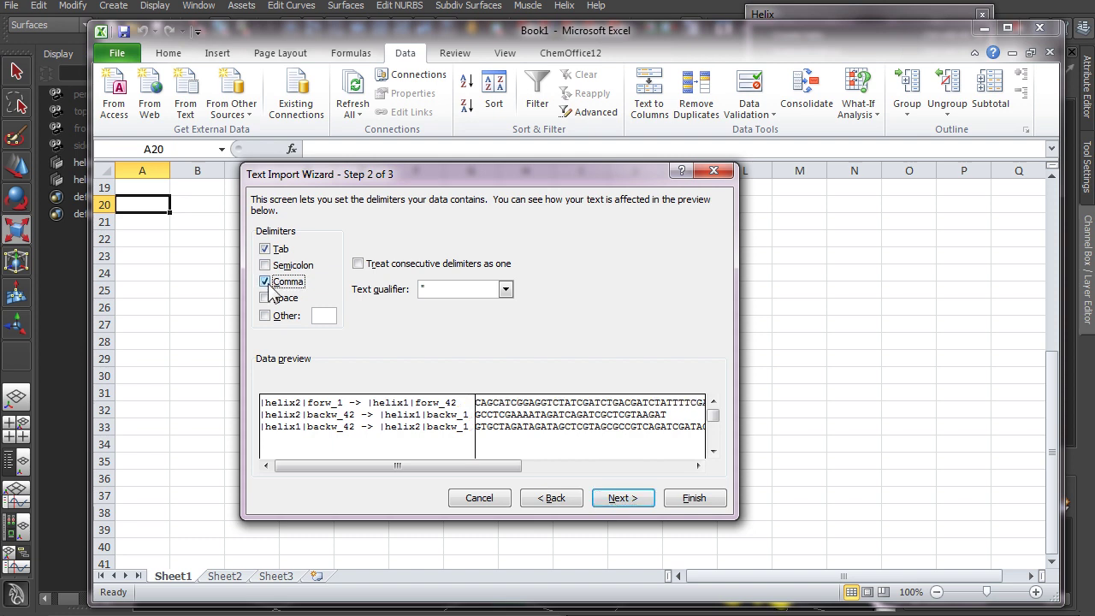
left_click(684, 497)
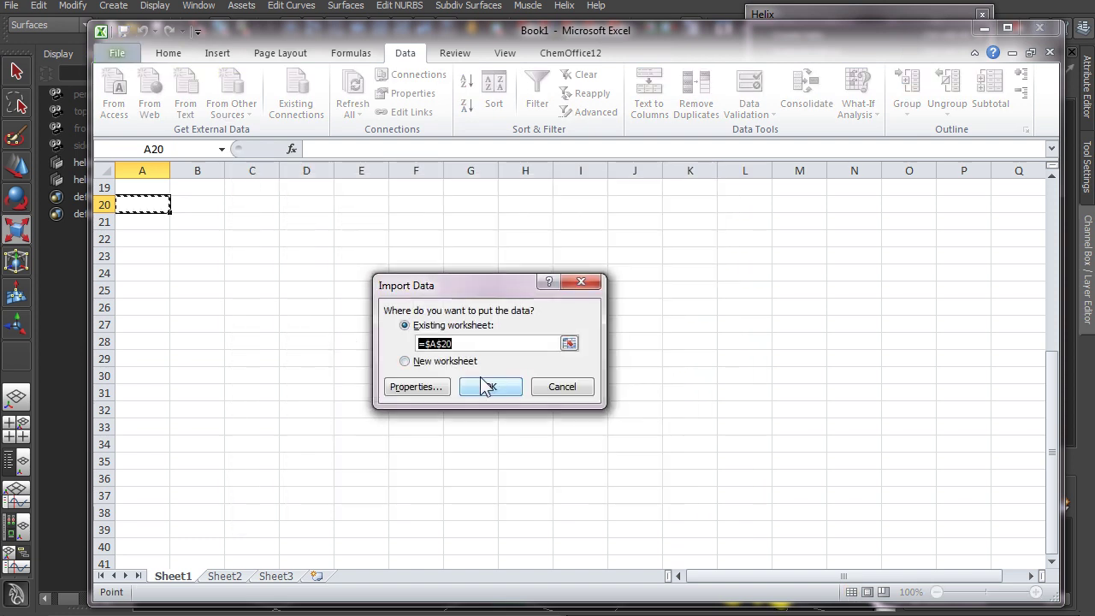
left_click(488, 385)
Examine the strand start and end positions in column A and their sequences in column B, rows 20 to 22
left_click(368, 358)
left_click_drag(377, 205, 428, 240)
left_click(467, 423)
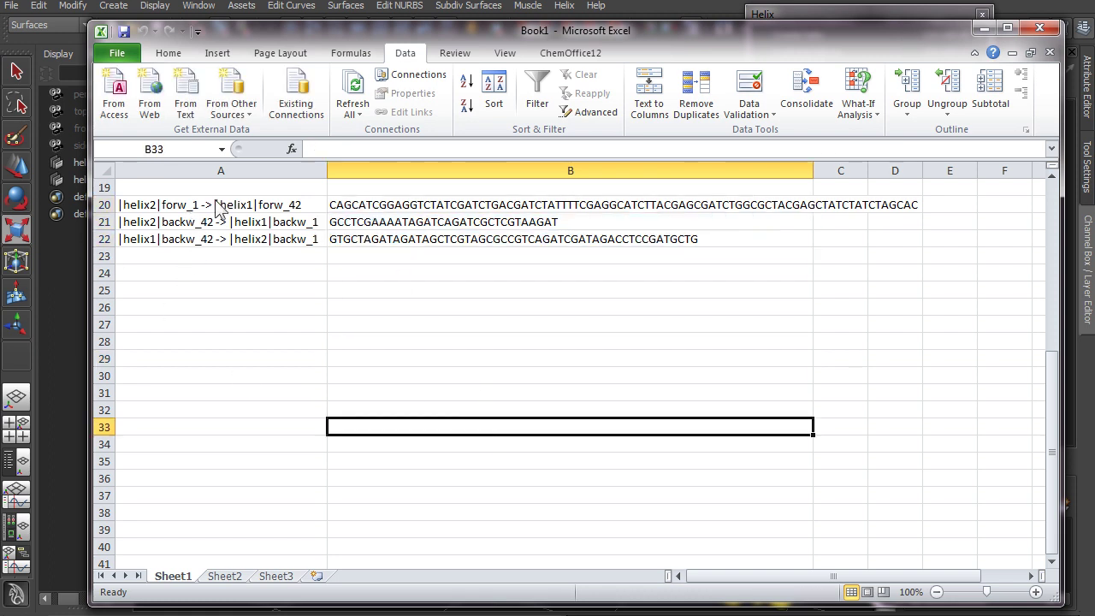
left_click(139, 208)
left_click(170, 221)
left_click(164, 241)
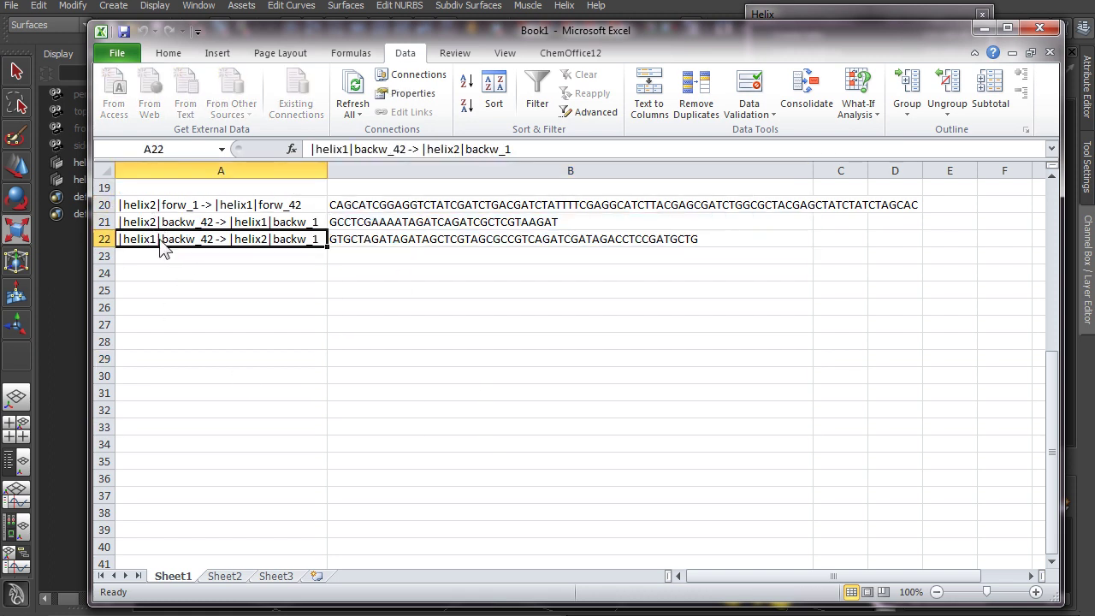
left_click(172, 223)
left_click(170, 242)
left_click(354, 206)
left_click(353, 222)
left_click(357, 241)
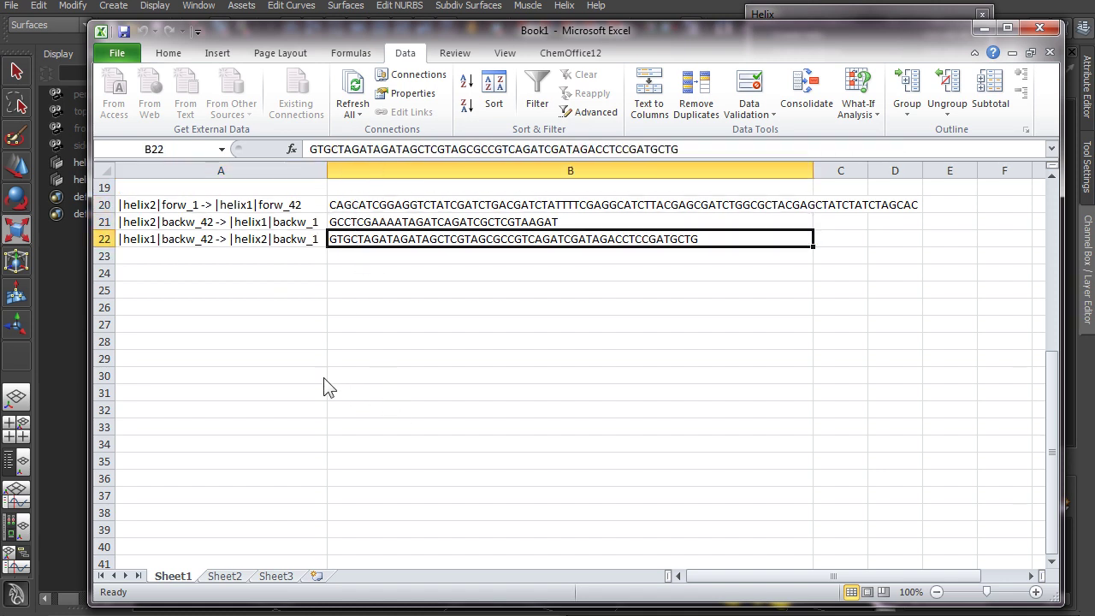
left_click(272, 222)
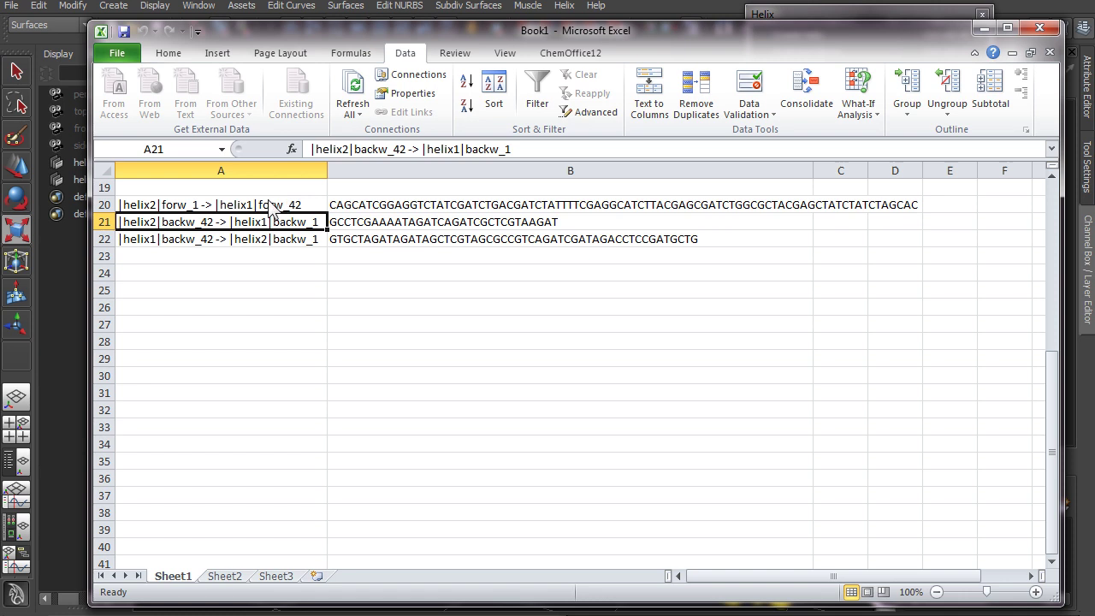
Inspect the first strand's start and end label in A20 with its full sequence in B20, and the second strand's sequence in B21
left_click(277, 207)
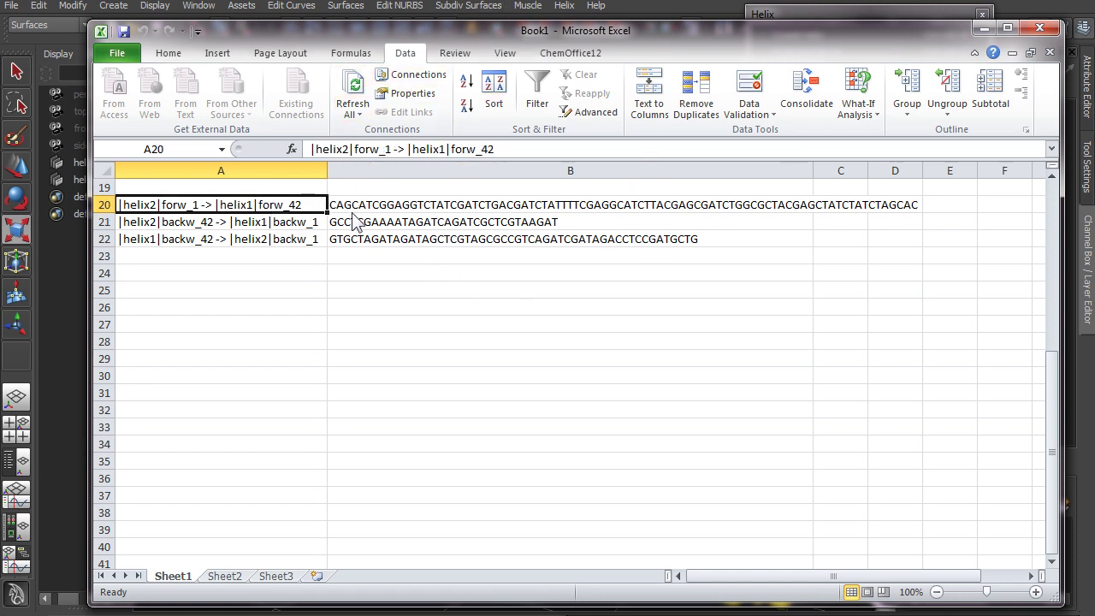
left_click_drag(339, 210, 914, 212)
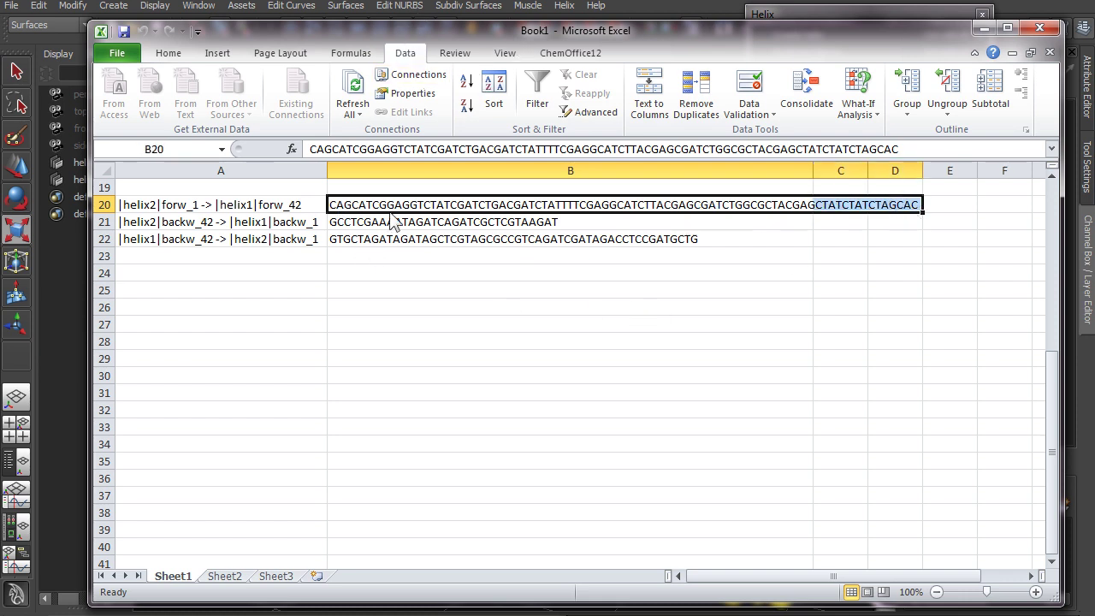
left_click(428, 325)
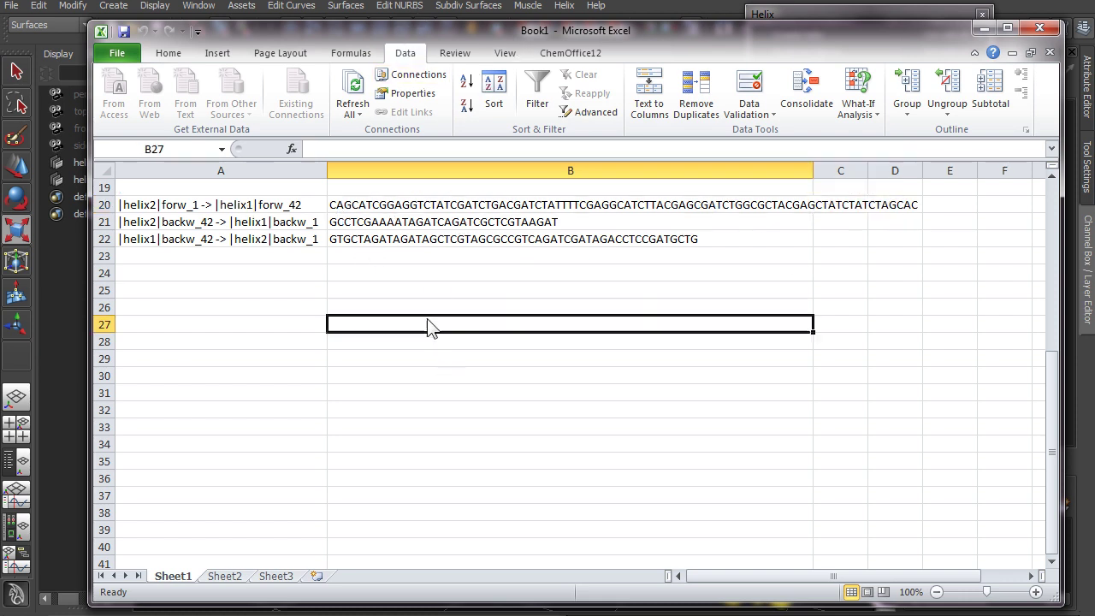
left_click(355, 211)
left_click(241, 207)
left_click(456, 220)
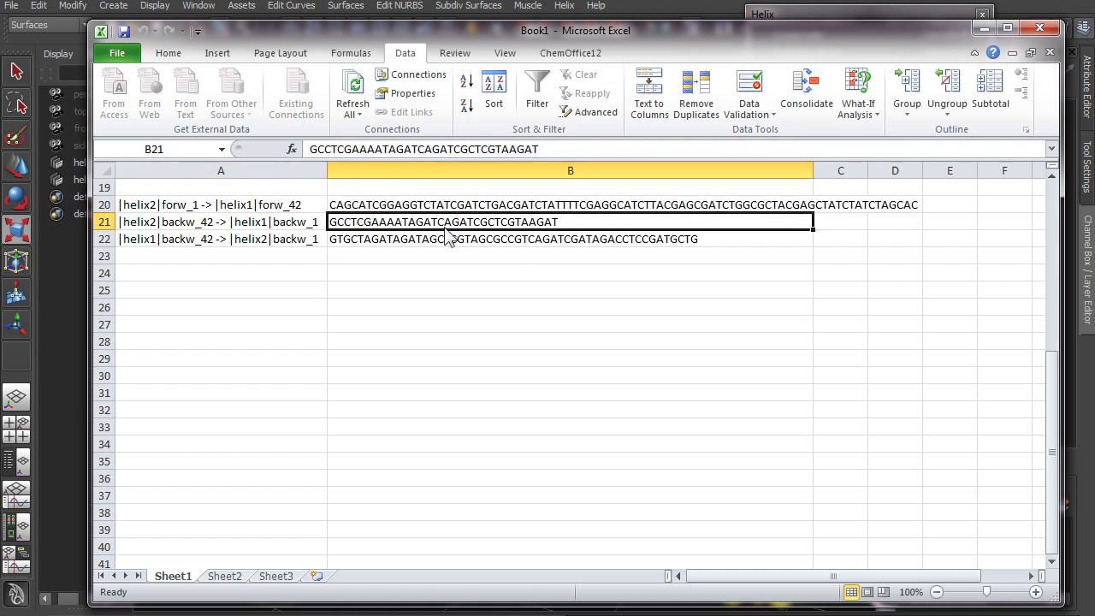
left_click(549, 261)
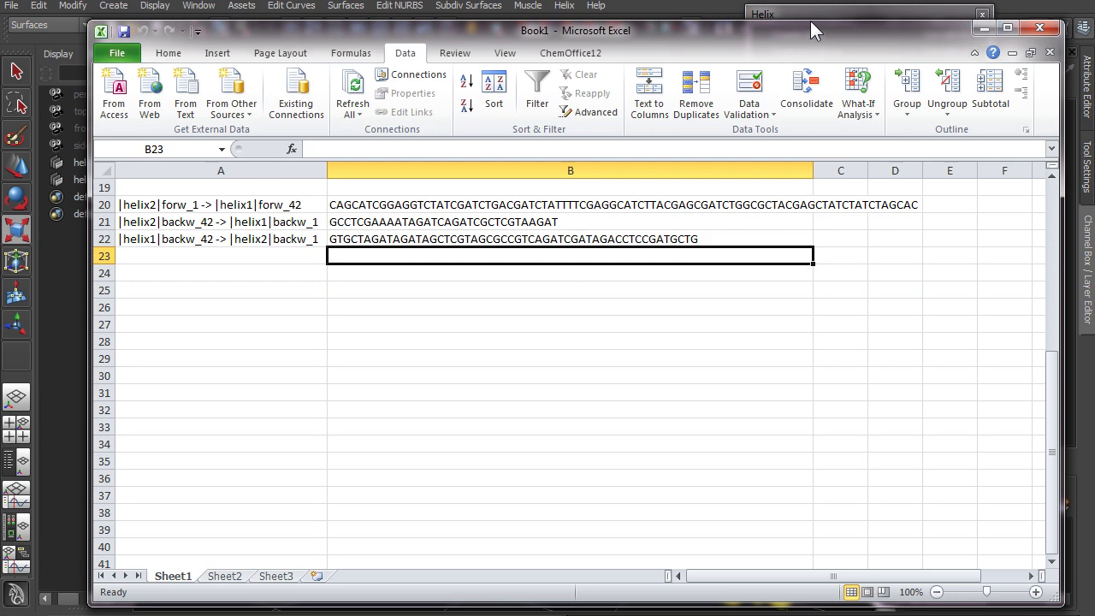
Switch back to Maya and select a base on helix2's white strand beside the yellow strand to inspect the strand's base letters
left_click(984, 28)
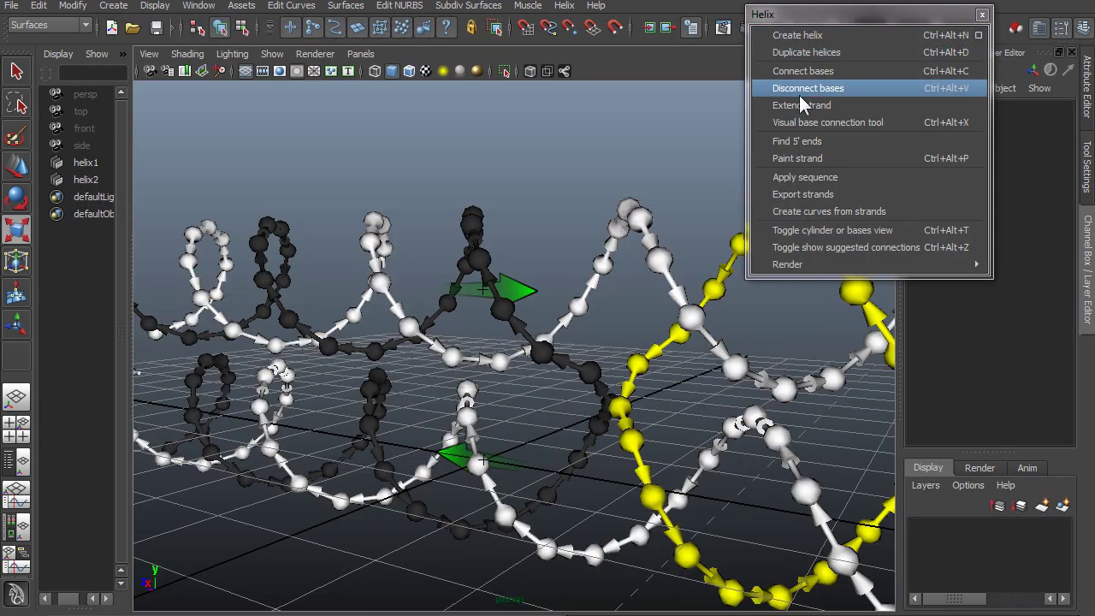
left_click_drag(492, 334, 533, 387, "alt")
left_click_drag(476, 382, 560, 367, "alt")
left_click(531, 326)
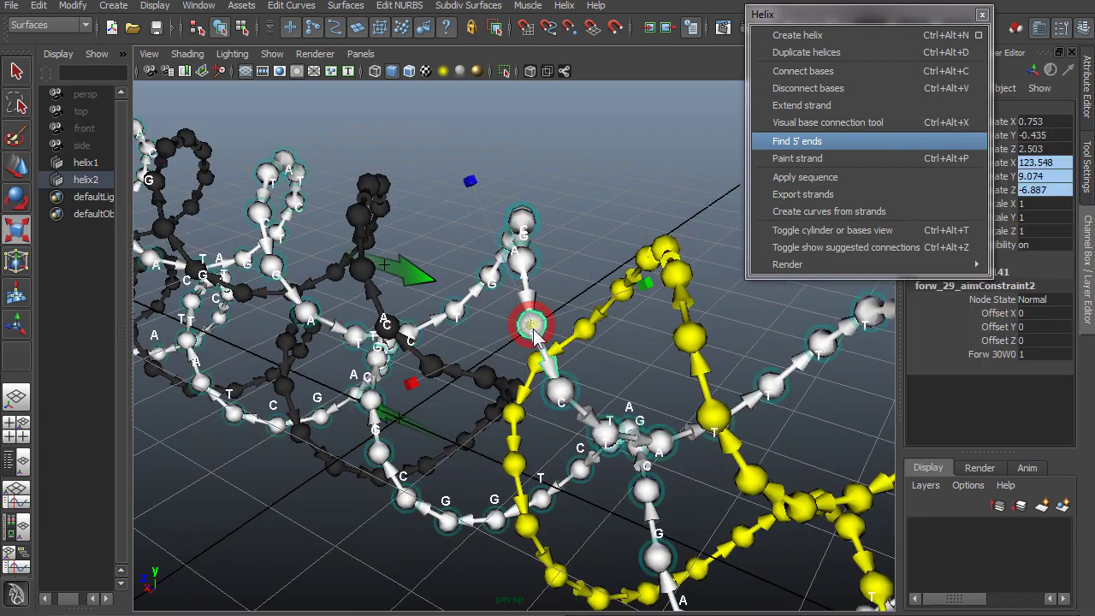